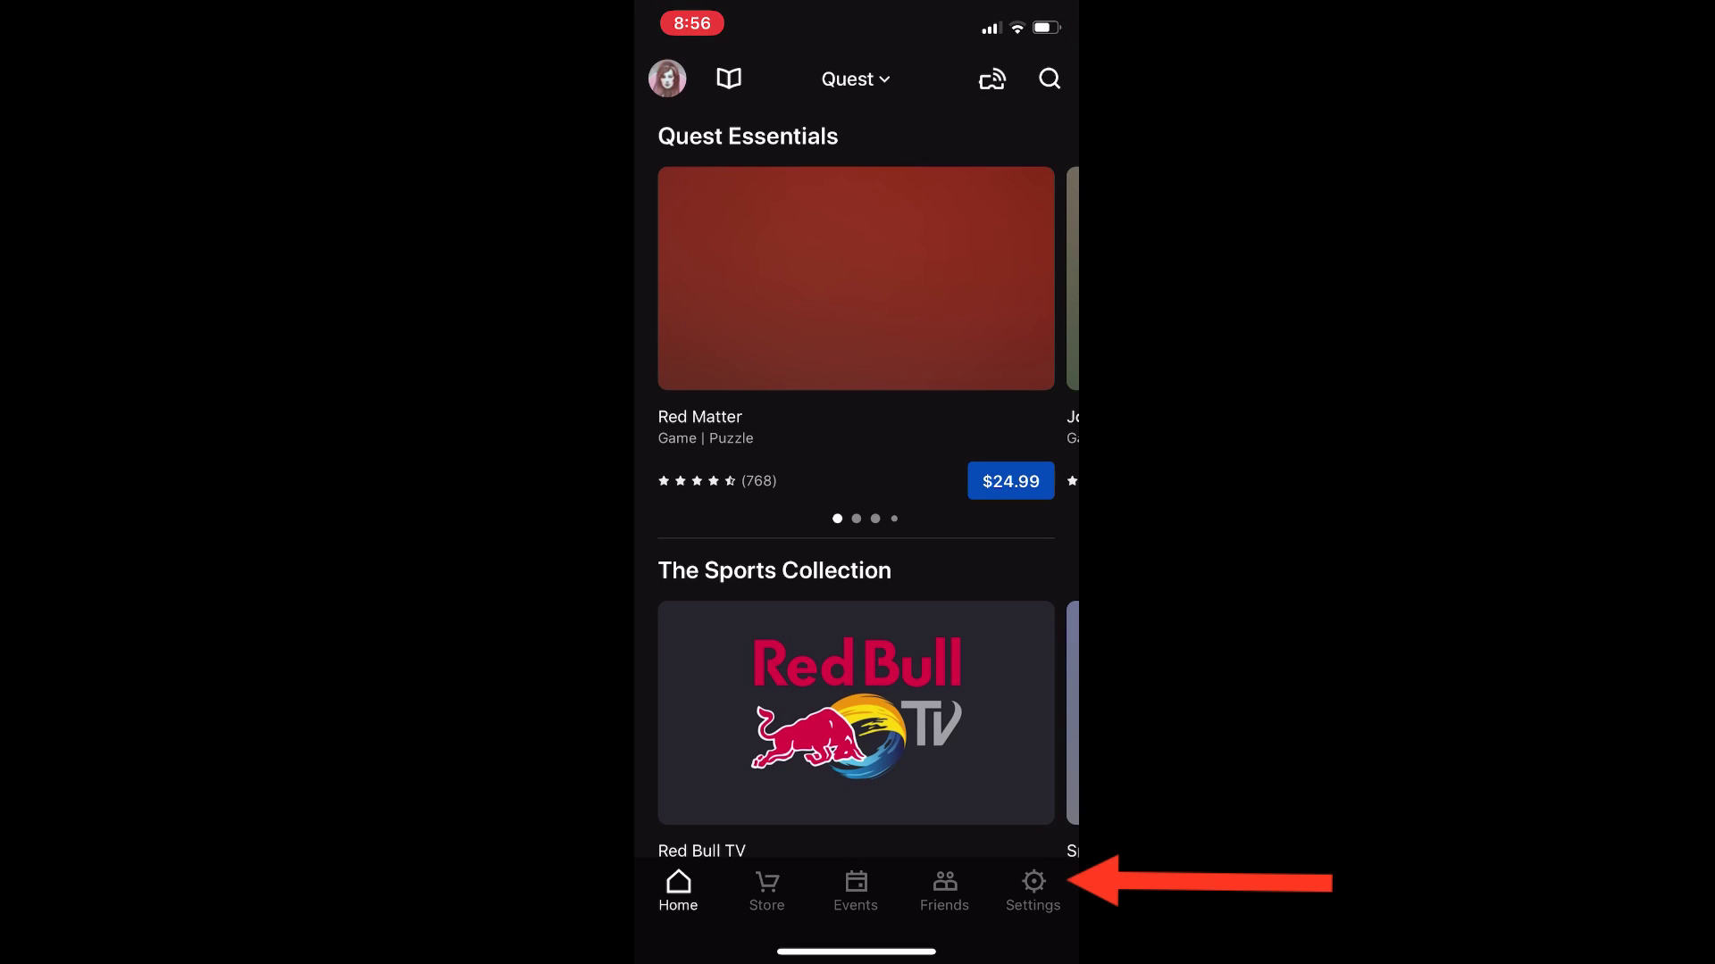
Step: In the Oculus app's Settings, expand the paired Oculus Quest and open its More Settings page
left_click(1033, 890)
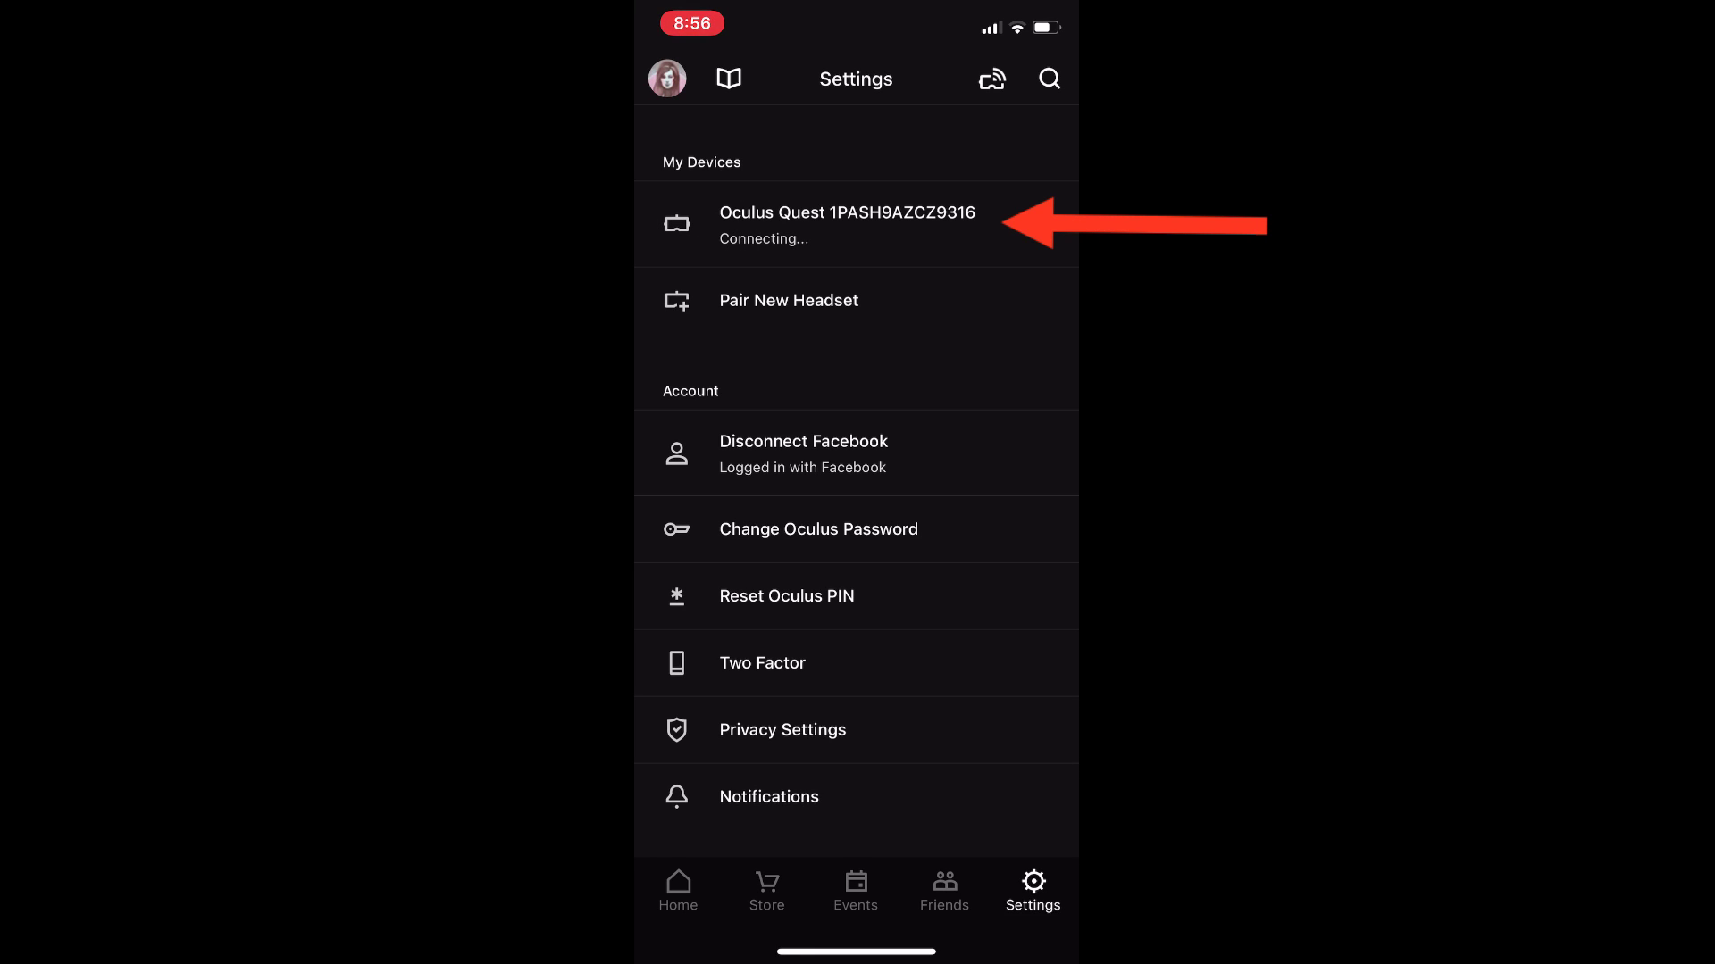
left_click(847, 223)
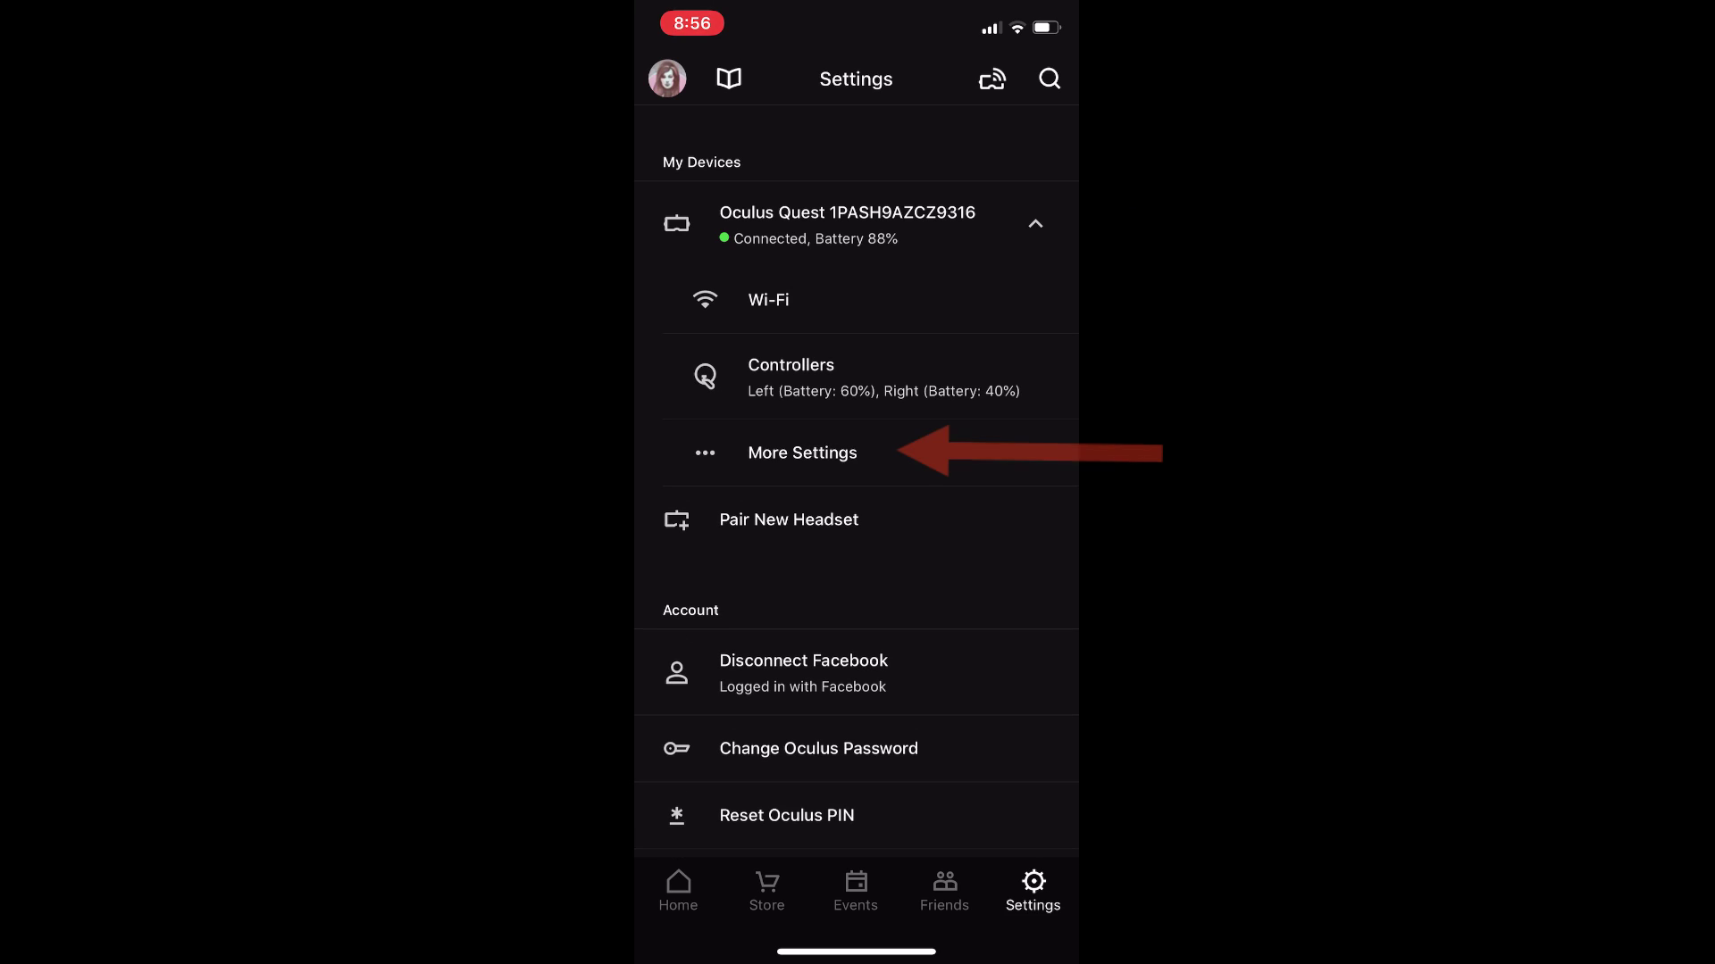
left_click(802, 453)
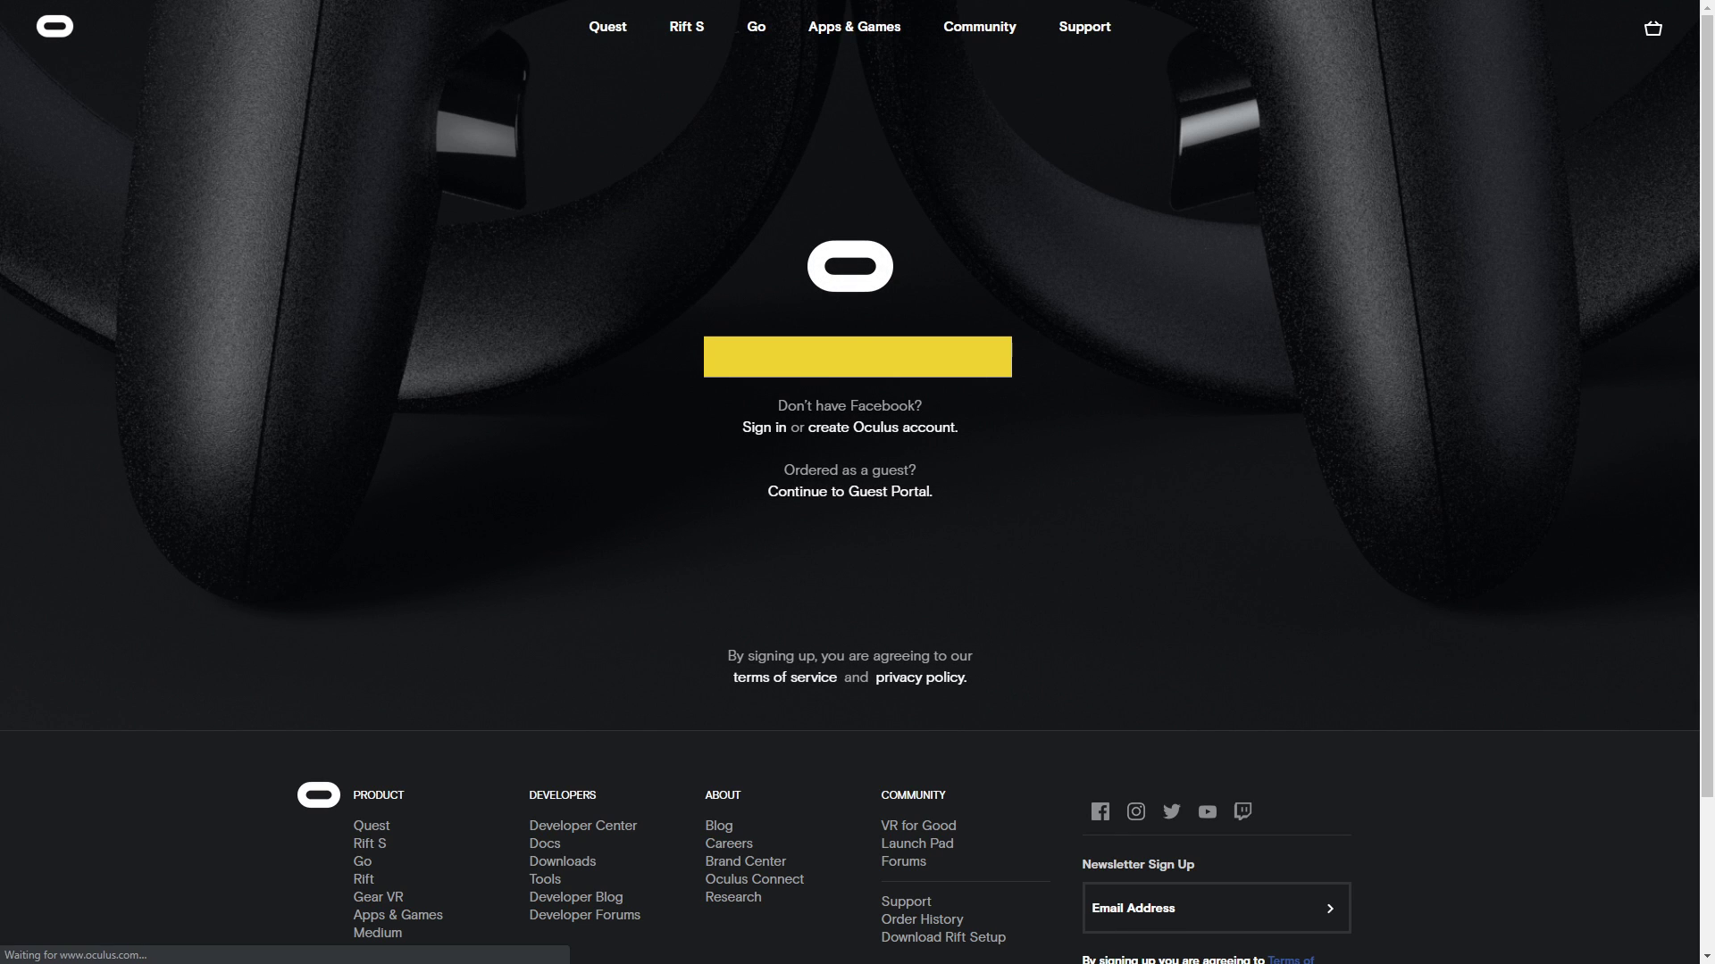
Step: Log in to Oculus, go to the Developers site, and open the dashboard's Manage page
left_click(845, 356)
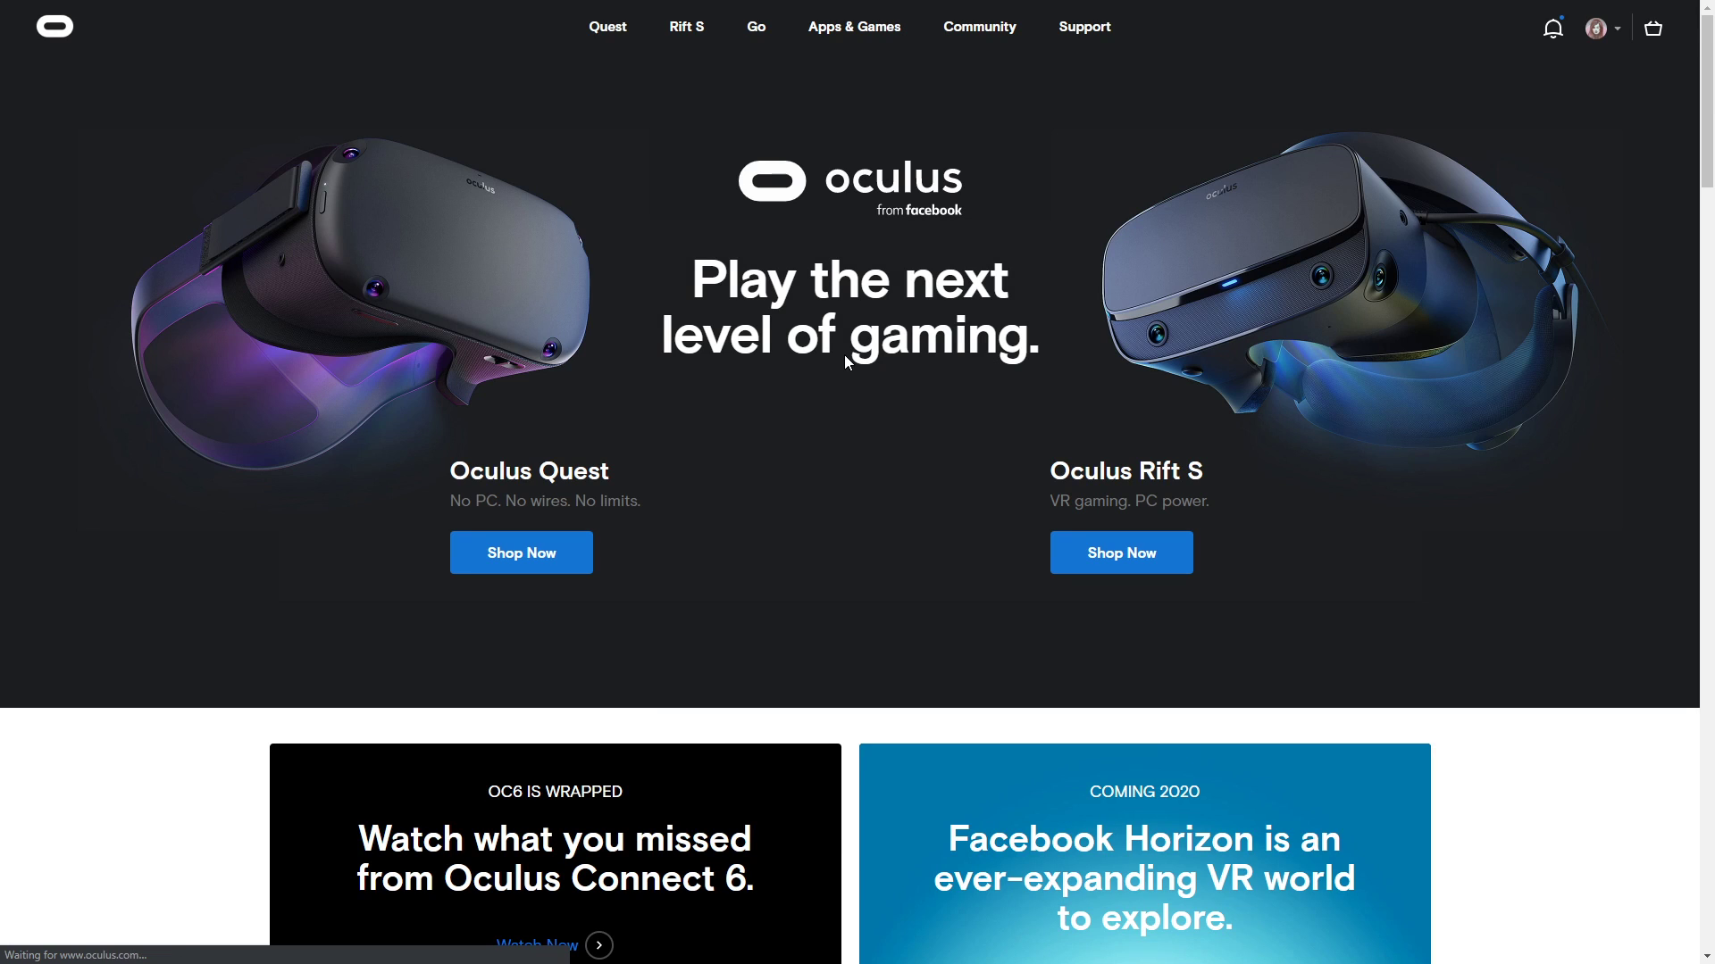
mouse_move(966, 51)
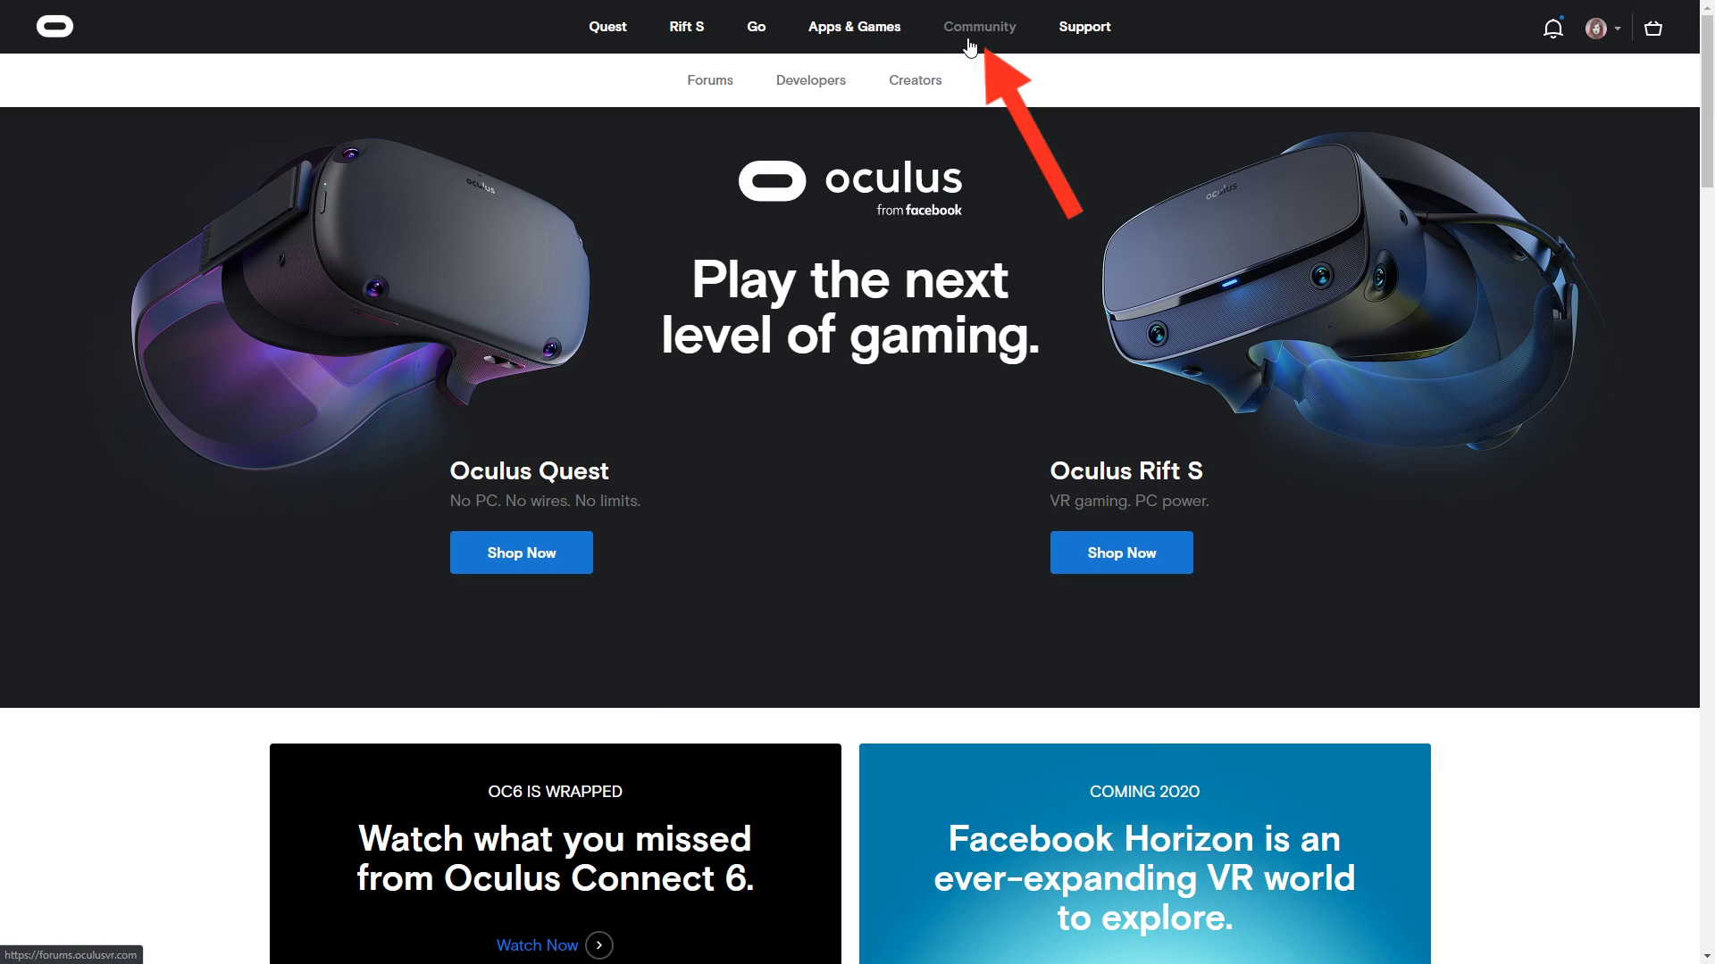
left_click(833, 86)
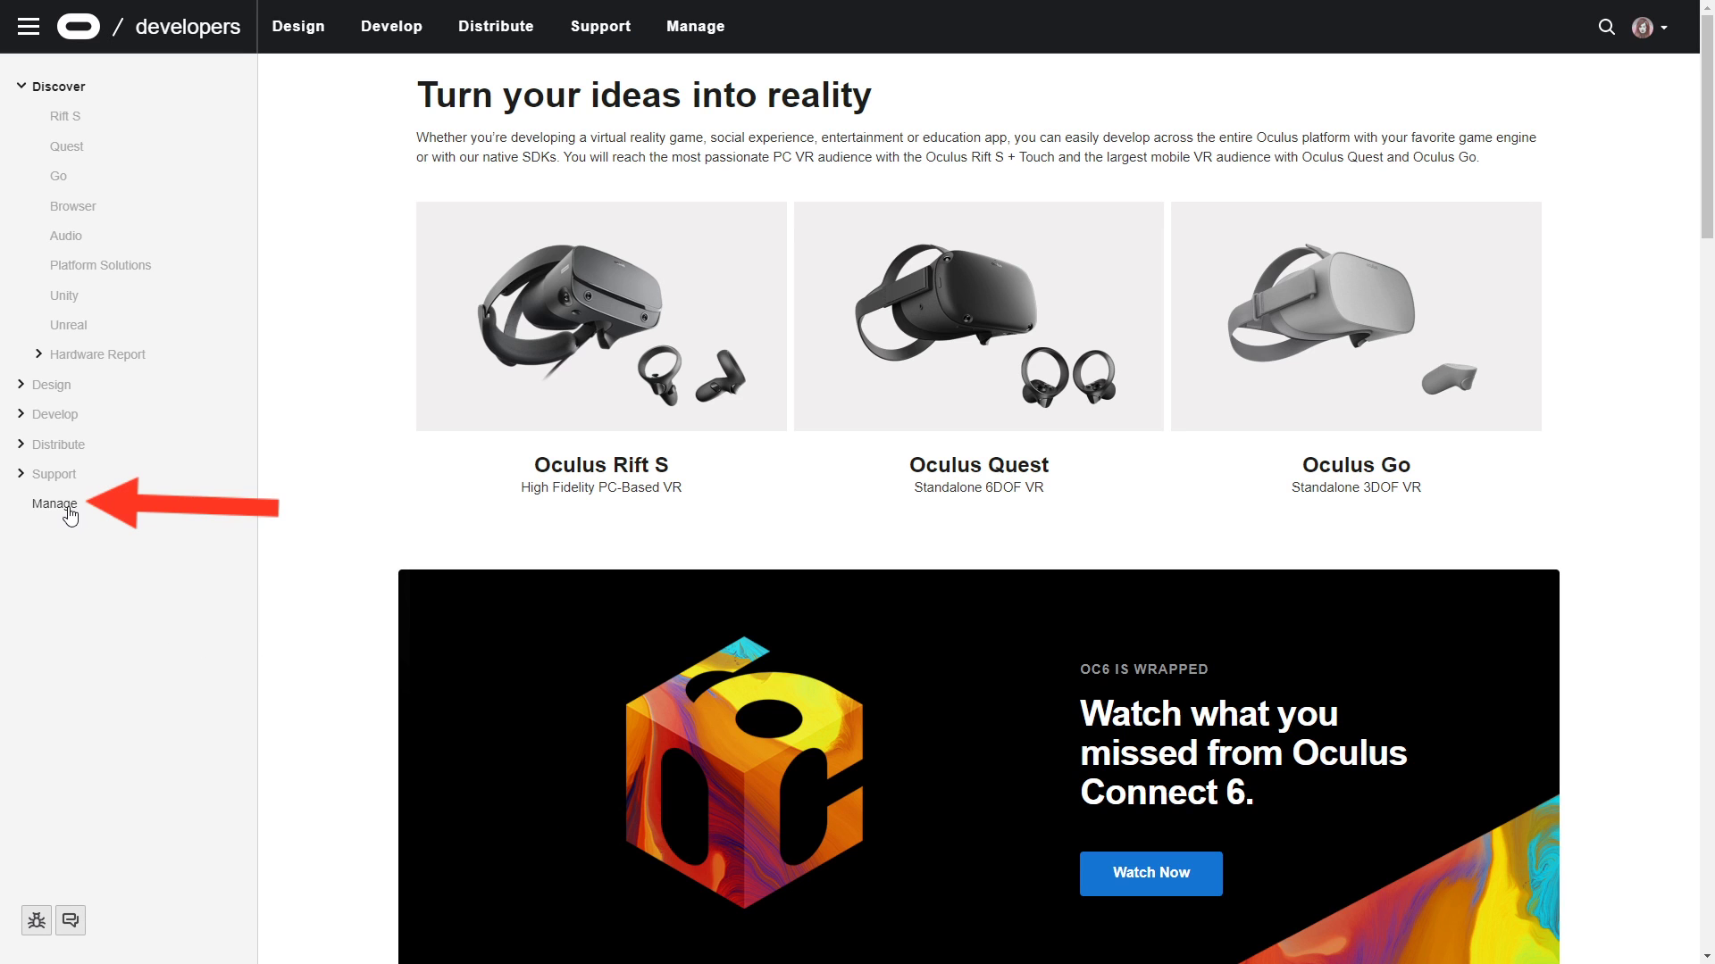
left_click(55, 503)
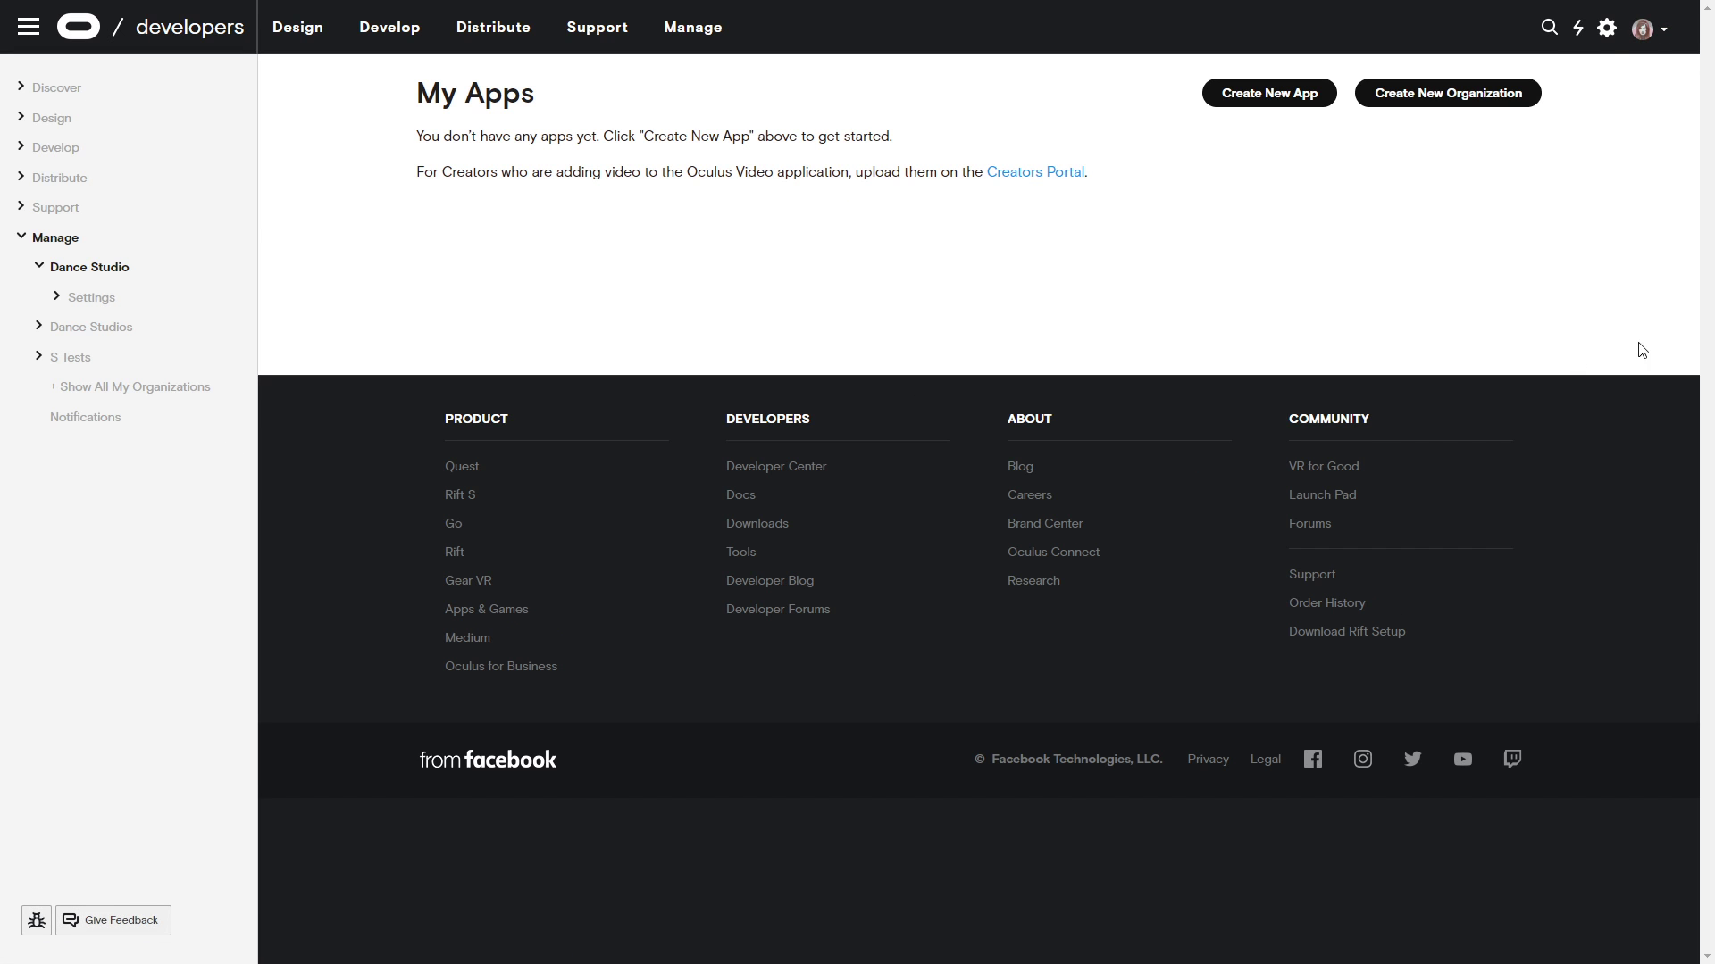
Step: Create the developer organization 'VR Generation' and agree to the developer NDA
left_click(1425, 105)
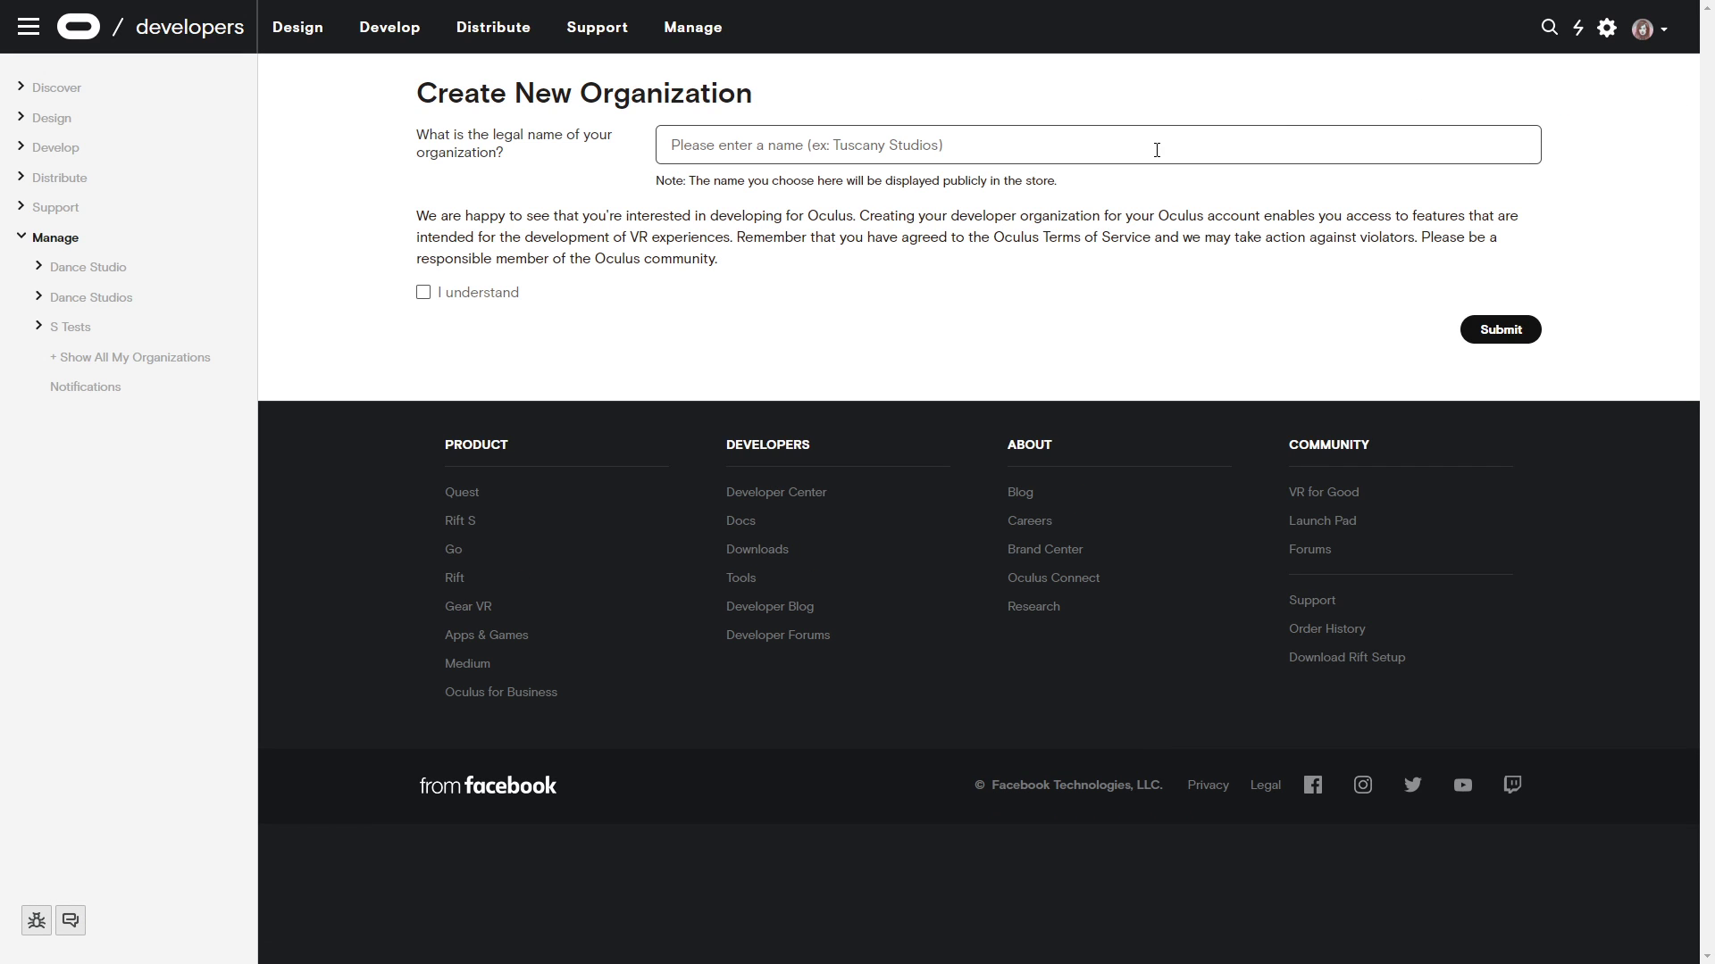
type("VR Generation")
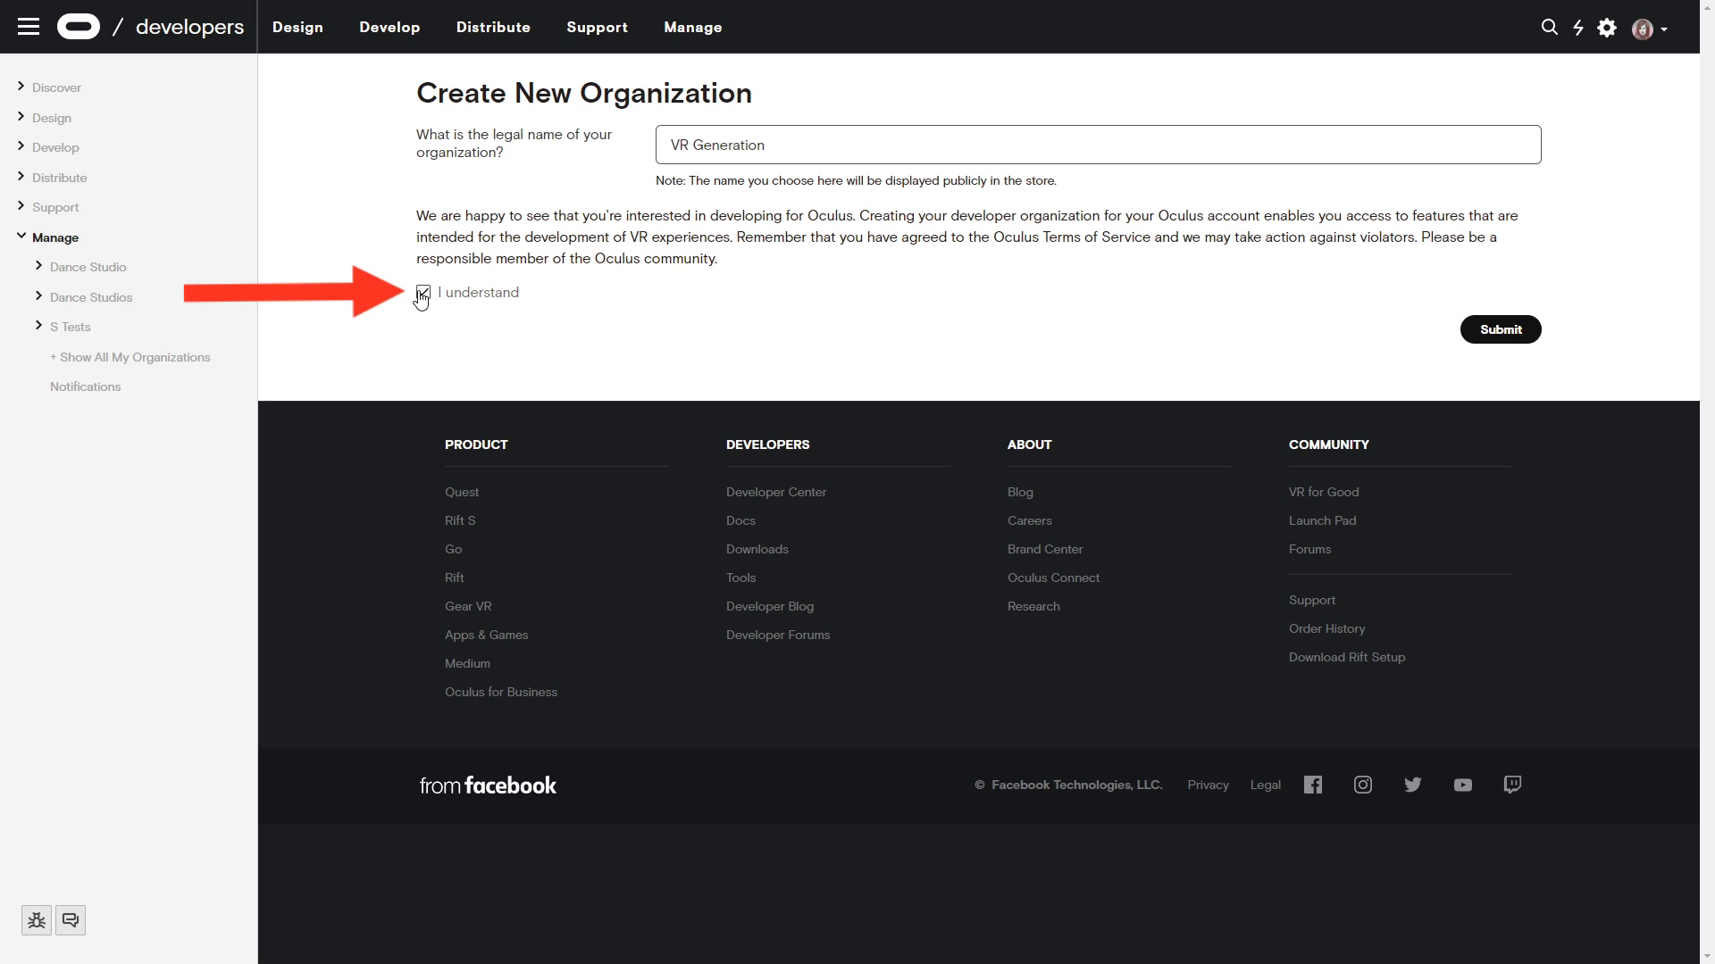
left_click(1502, 333)
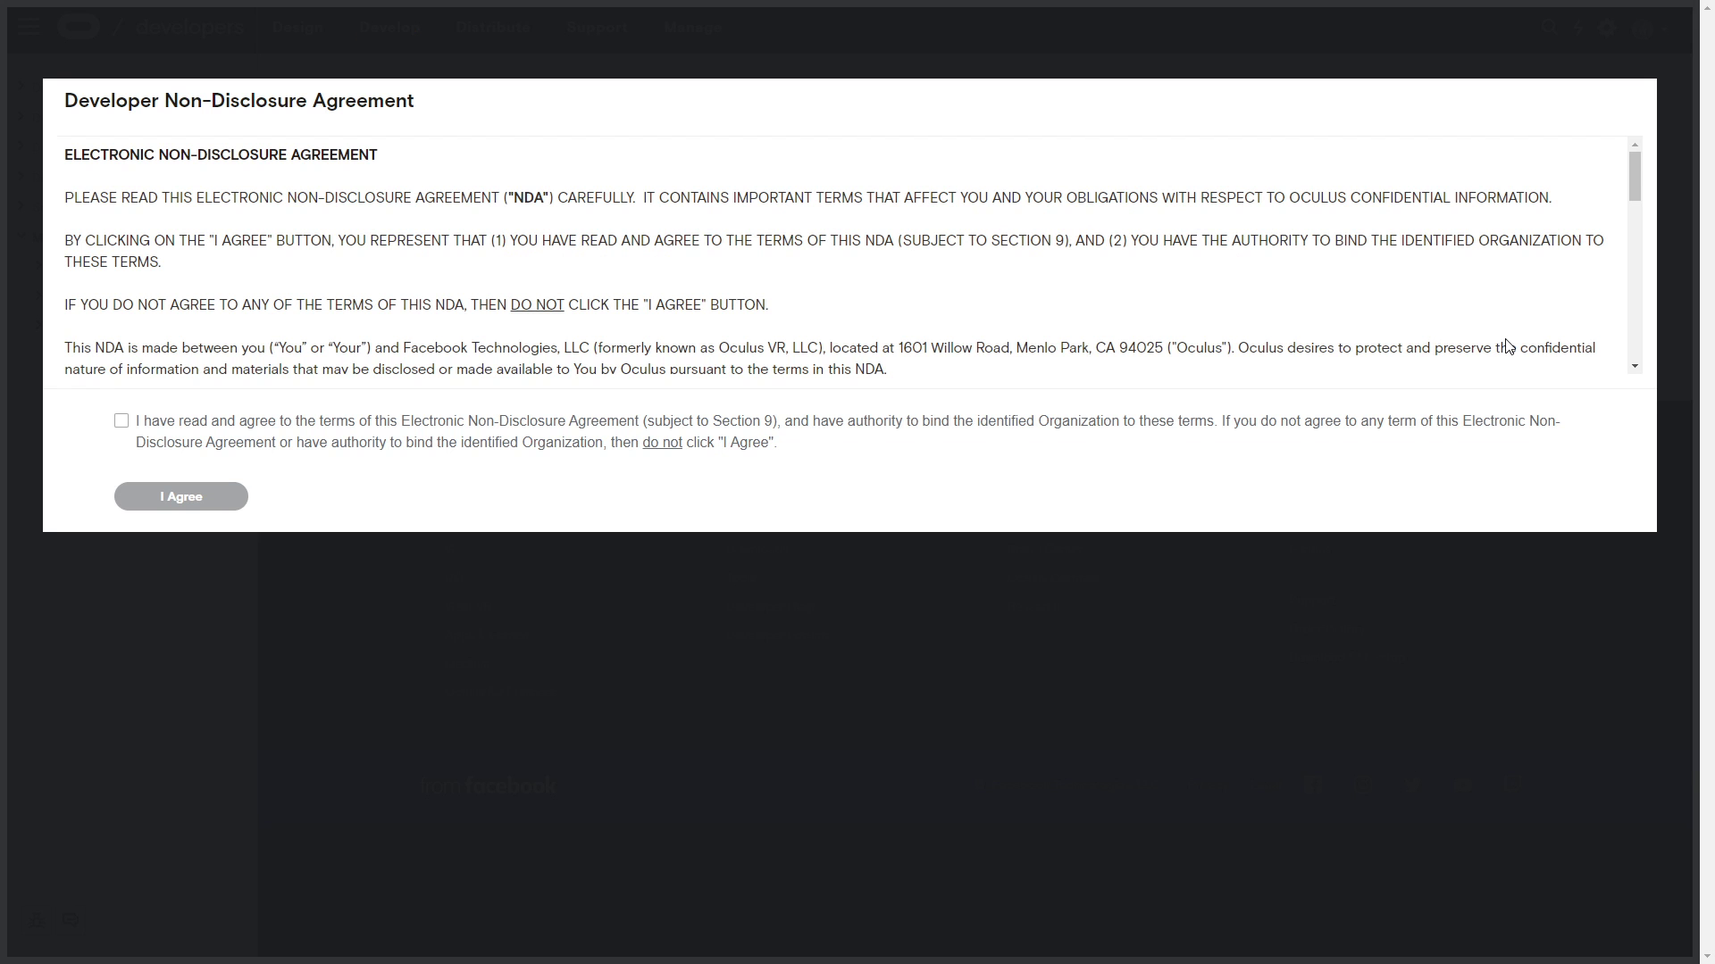
left_click(123, 424)
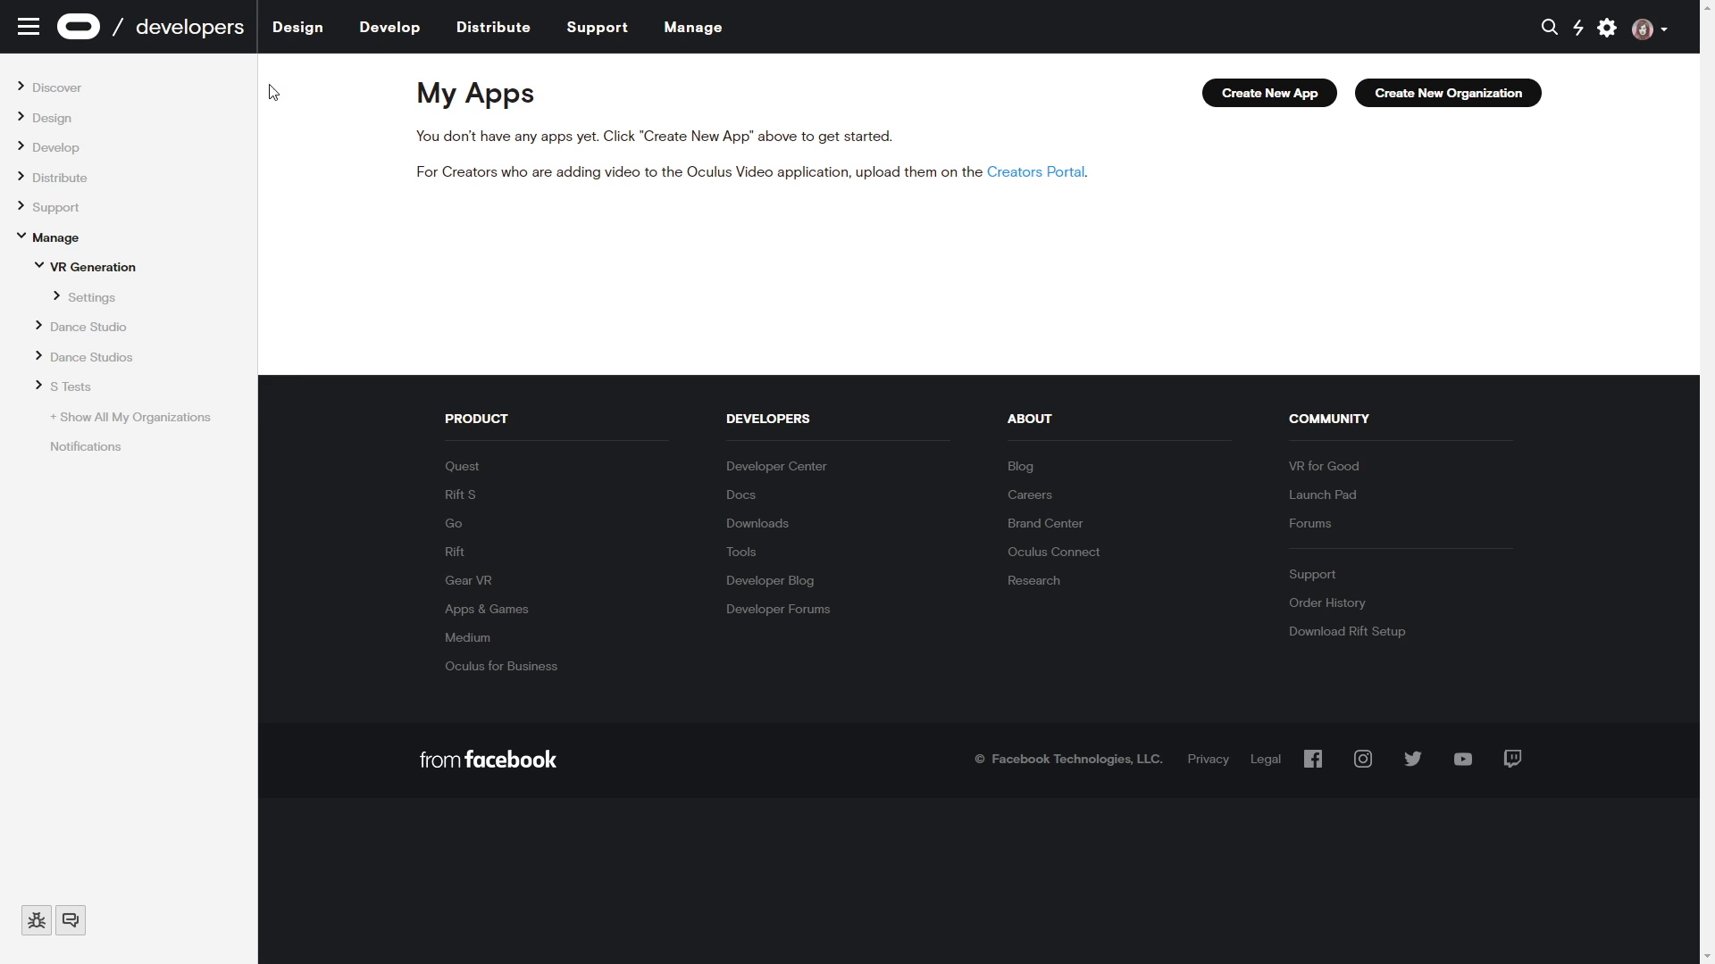
Step: Download Oculus ADB Drivers 2.0 from Develop > Downloads > Unity, accepting its license terms
left_click(390, 27)
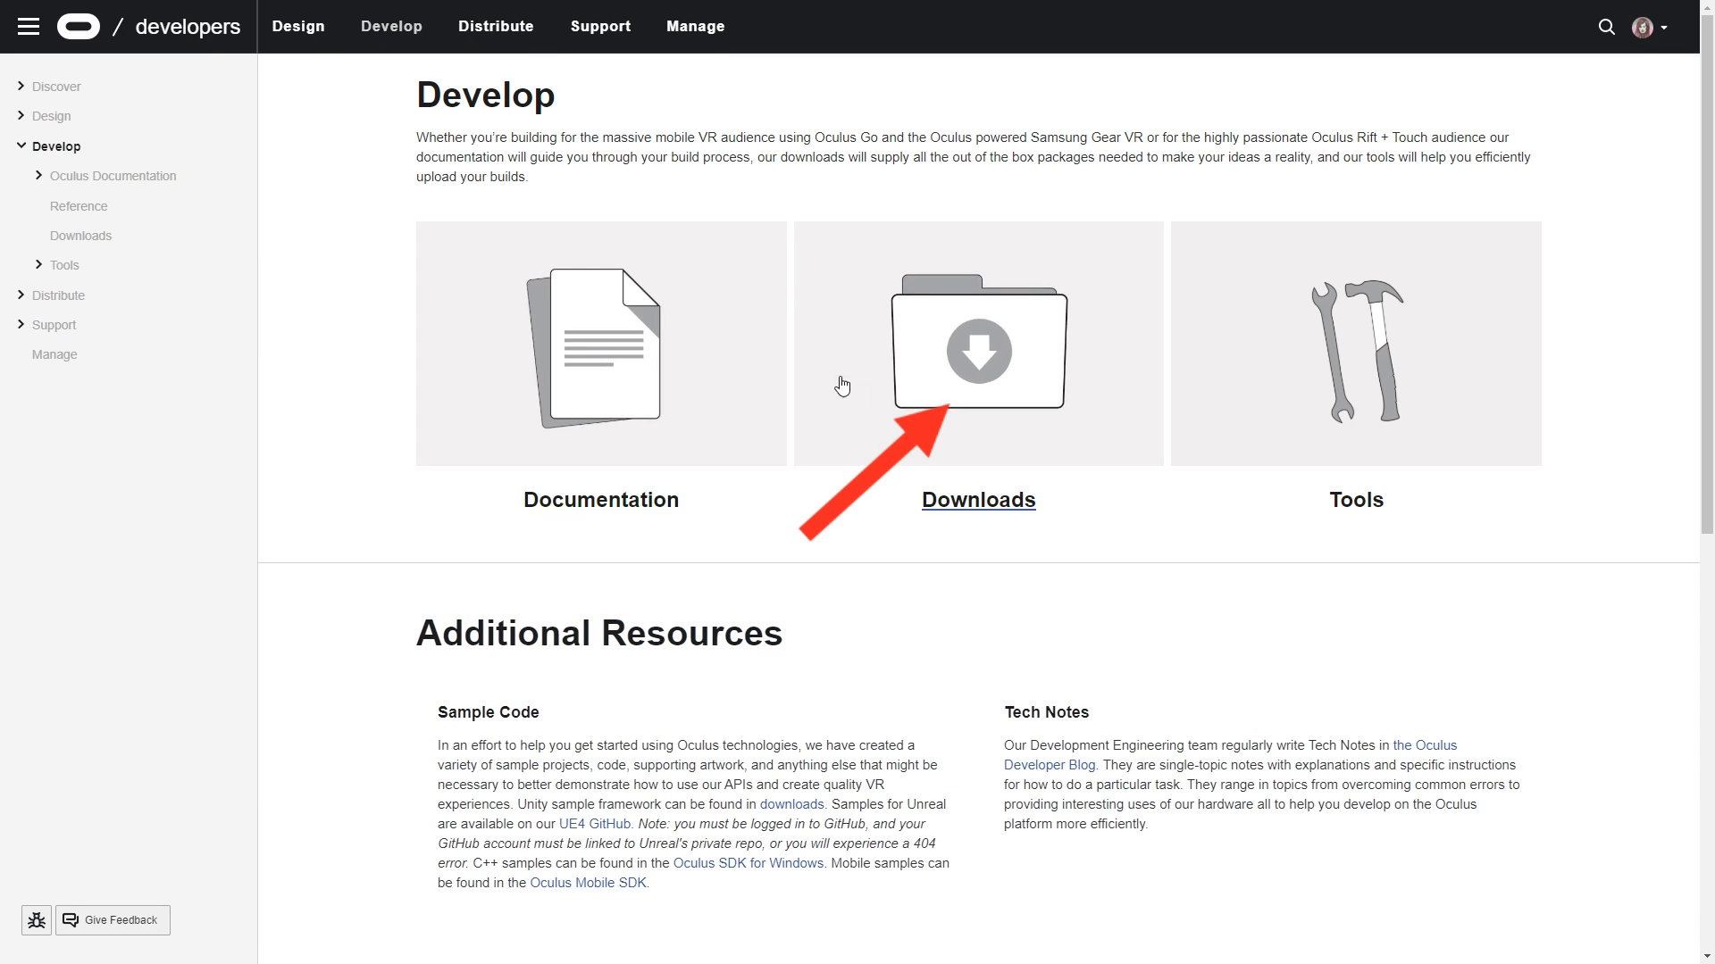
left_click(962, 424)
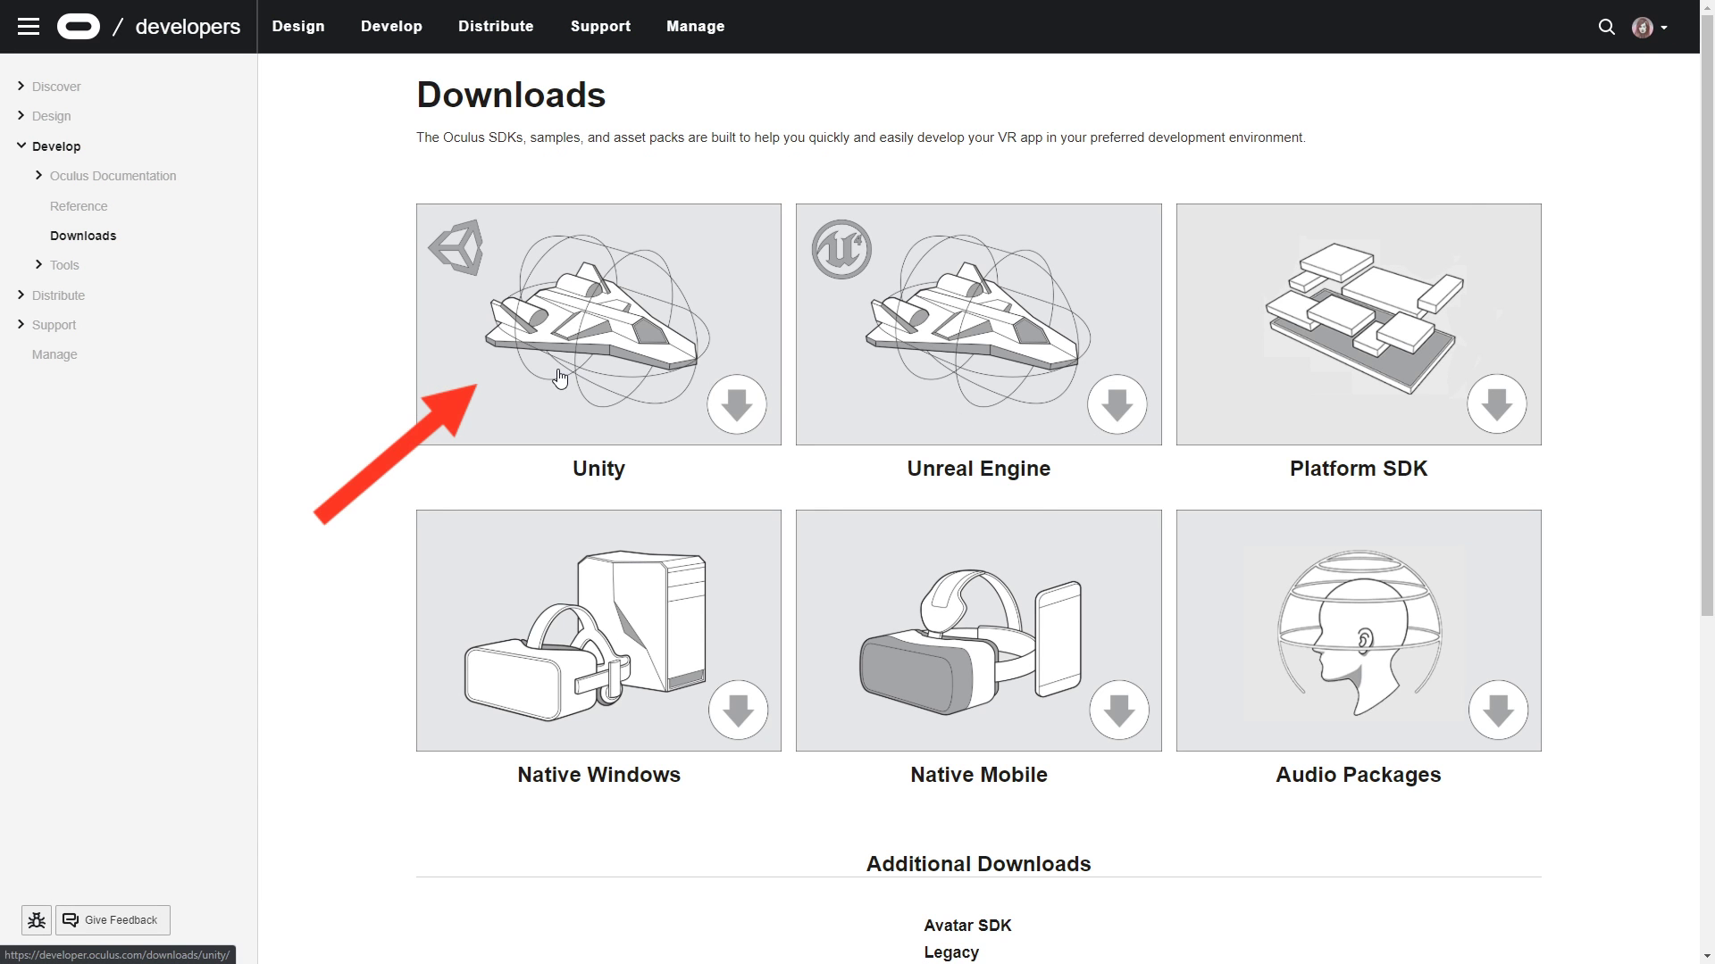
left_click(560, 376)
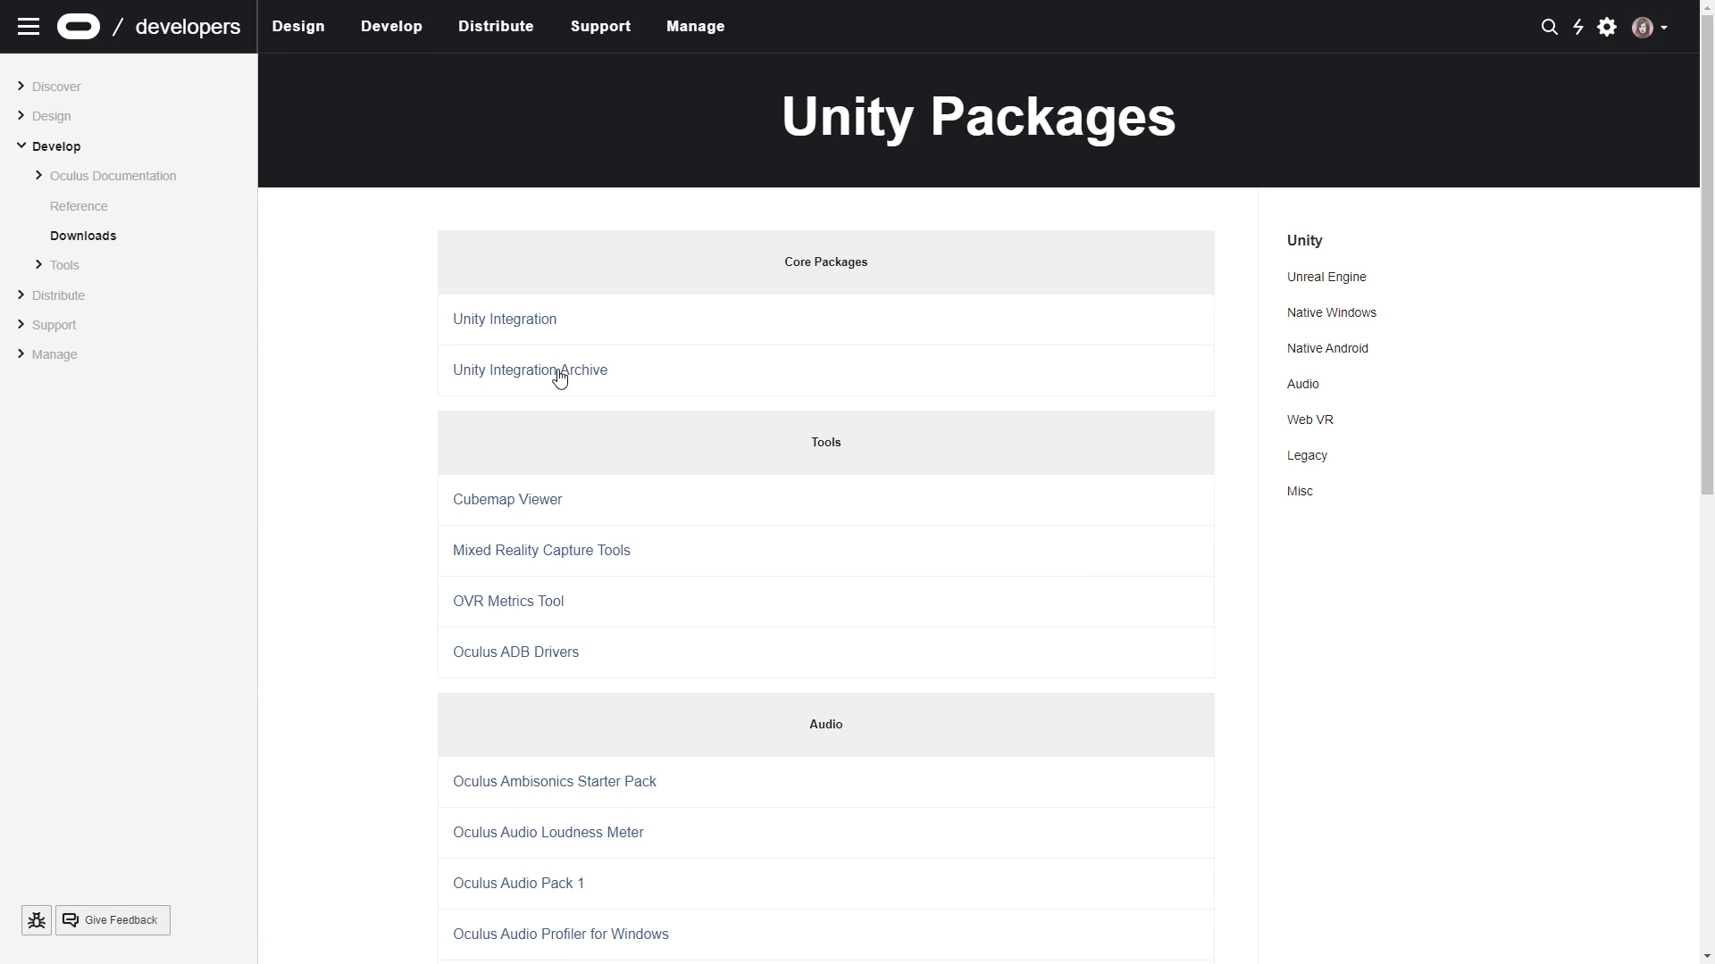
left_click(582, 670)
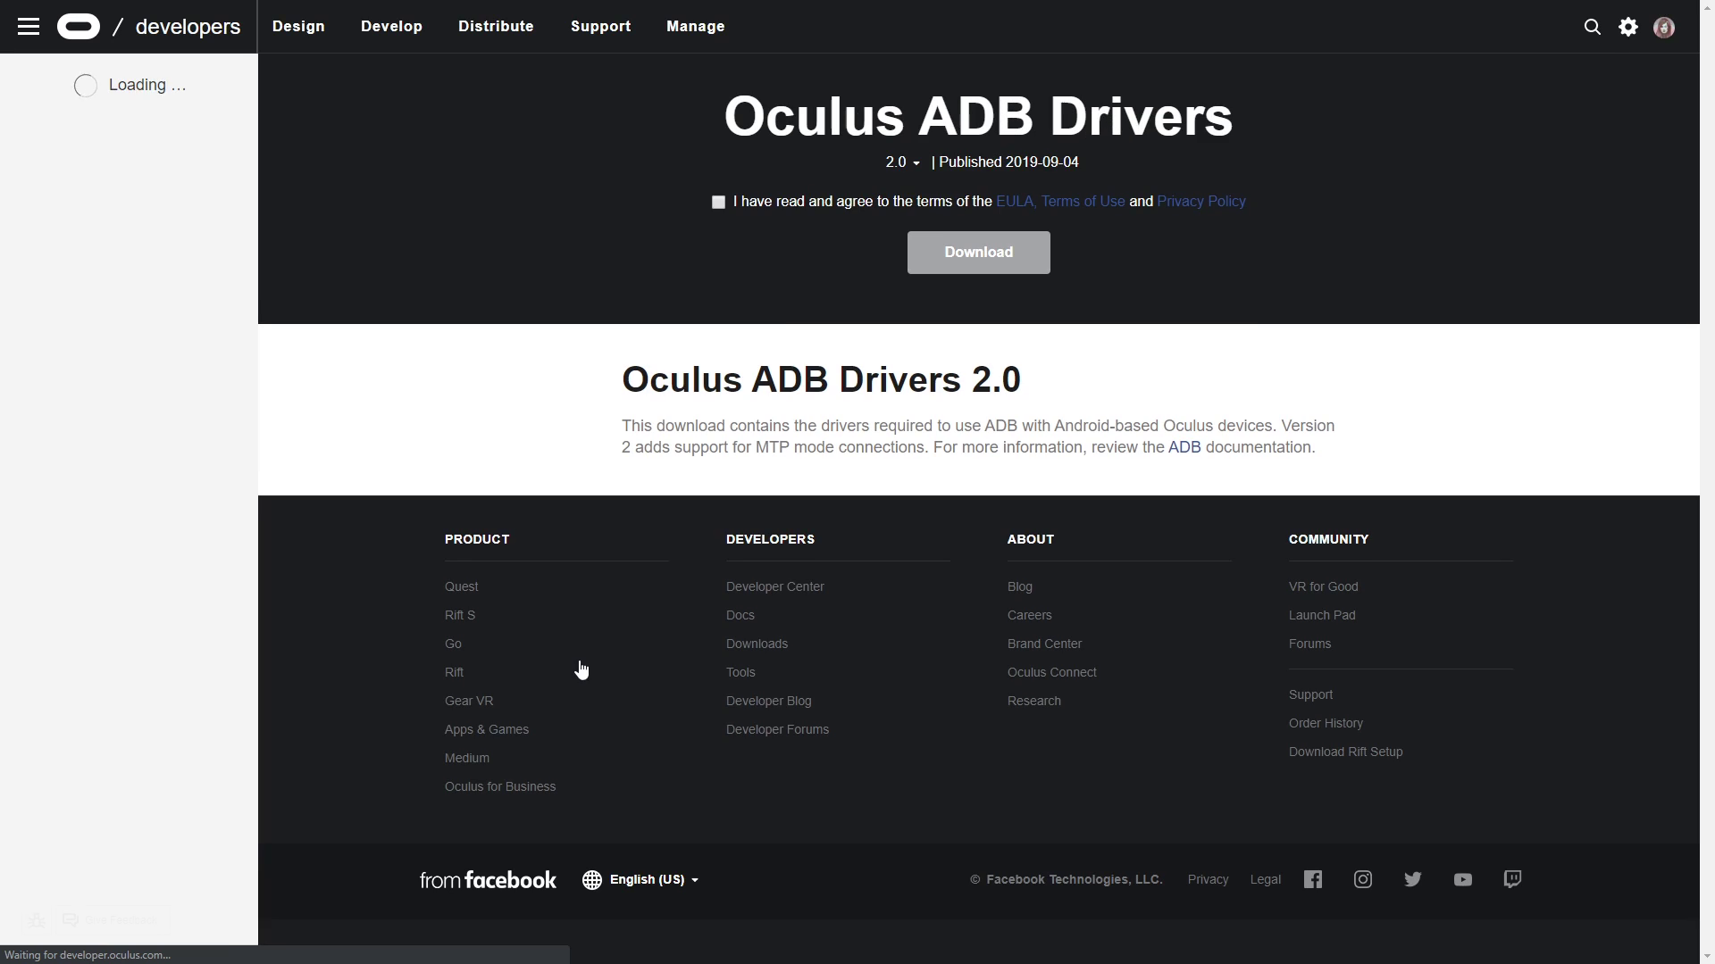
left_click(719, 204)
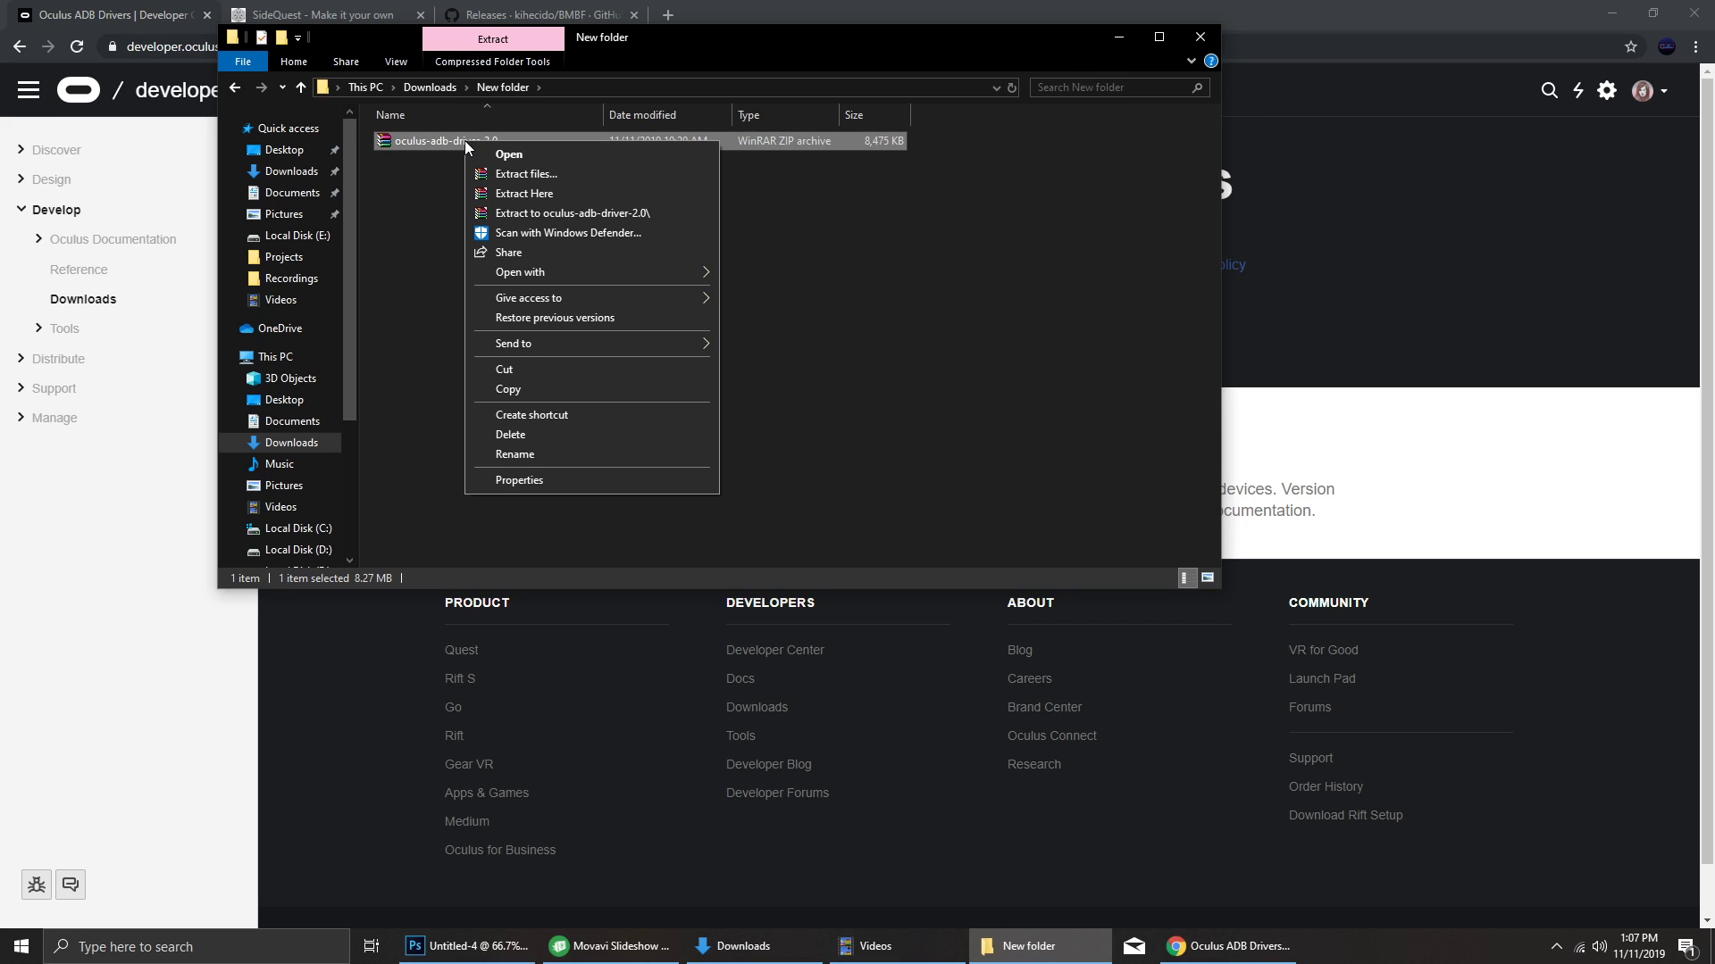
Step: Extract the ADB driver zip and install android_winusb from oculus-go-adb-driver-2.0 > usb_driver
left_click(501, 188)
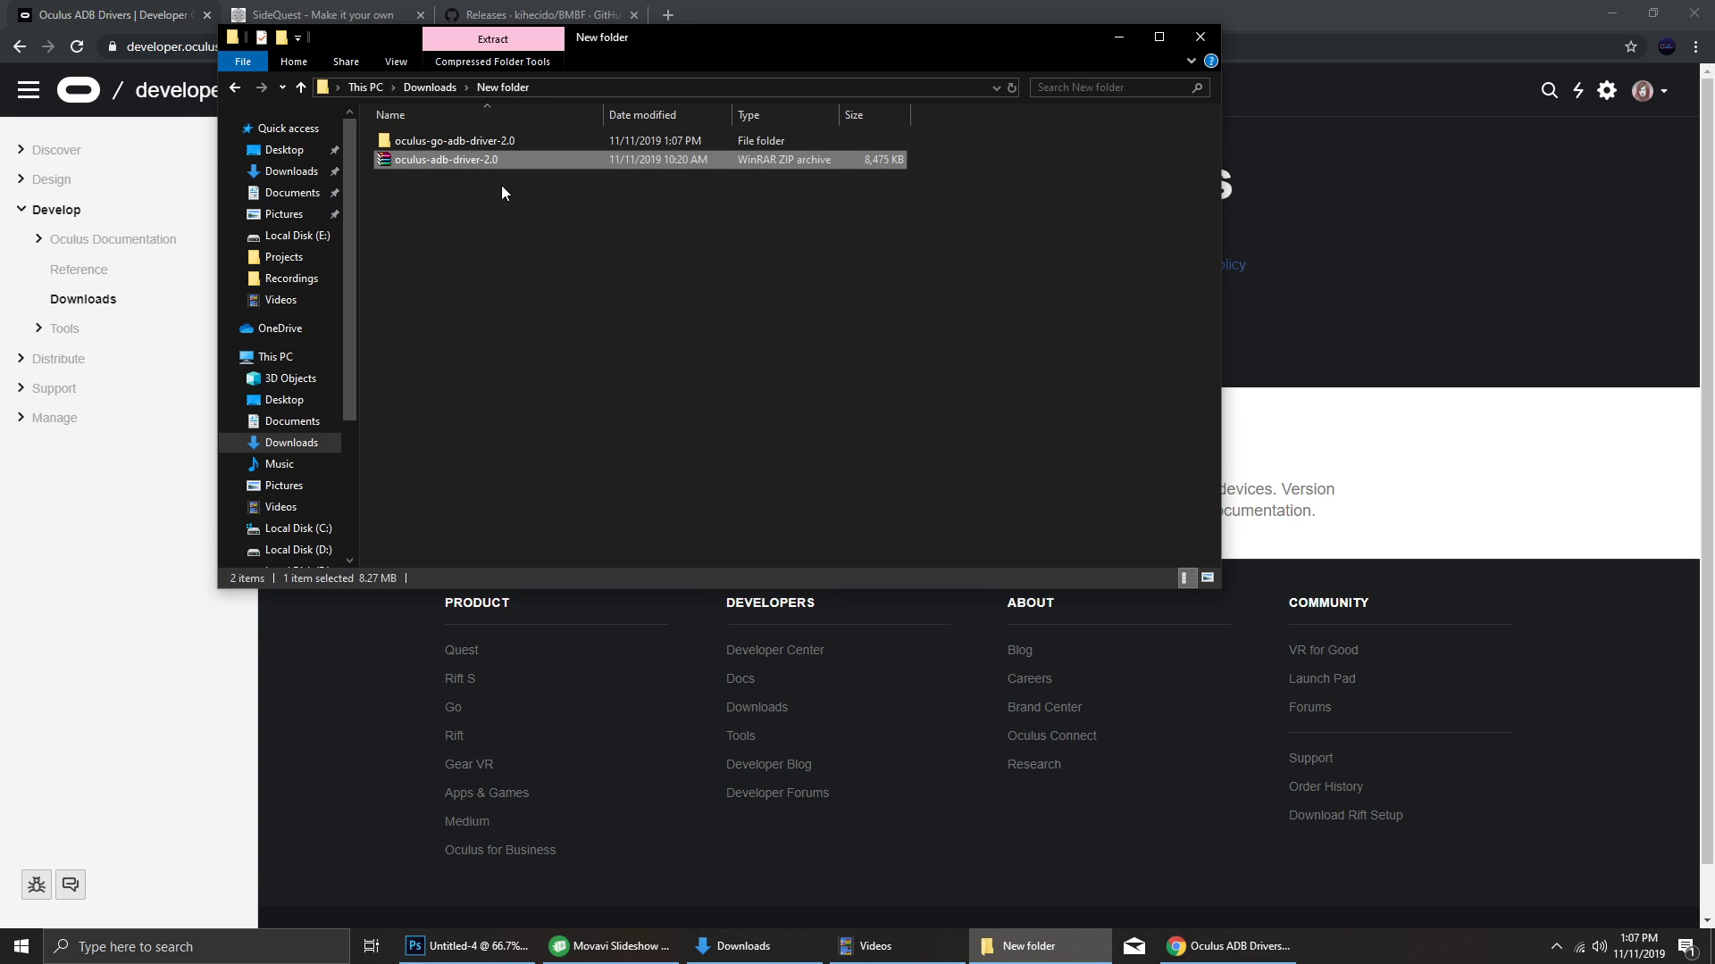
double_click(496, 141)
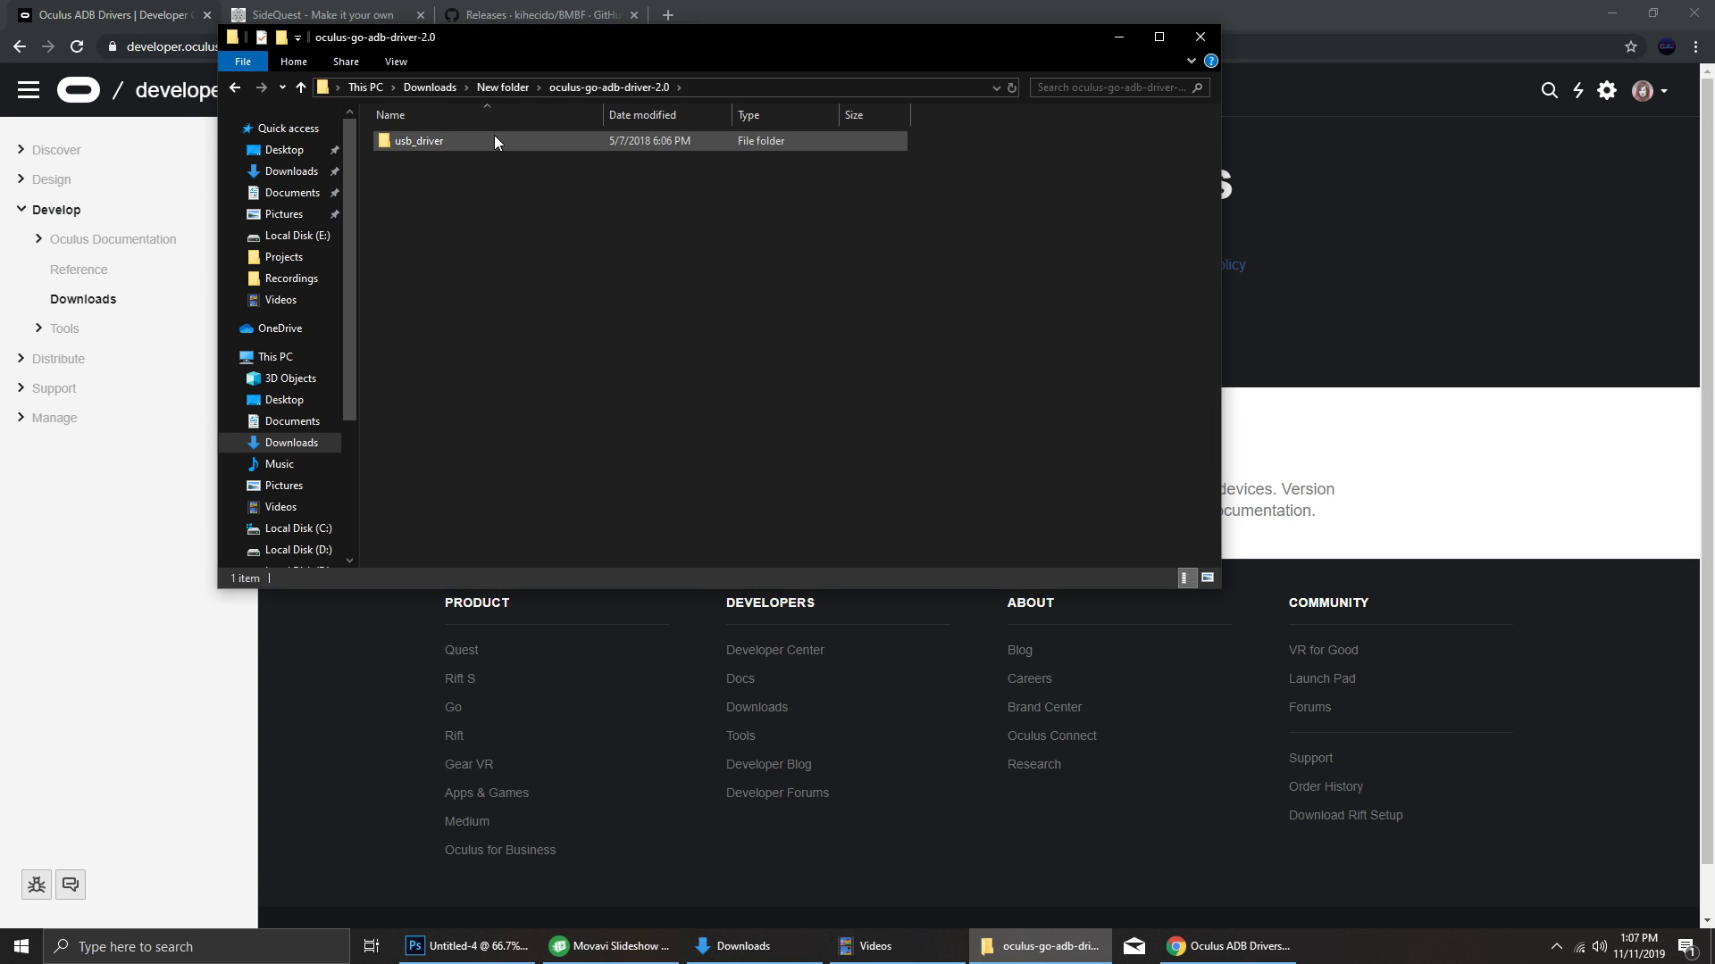
double_click(495, 138)
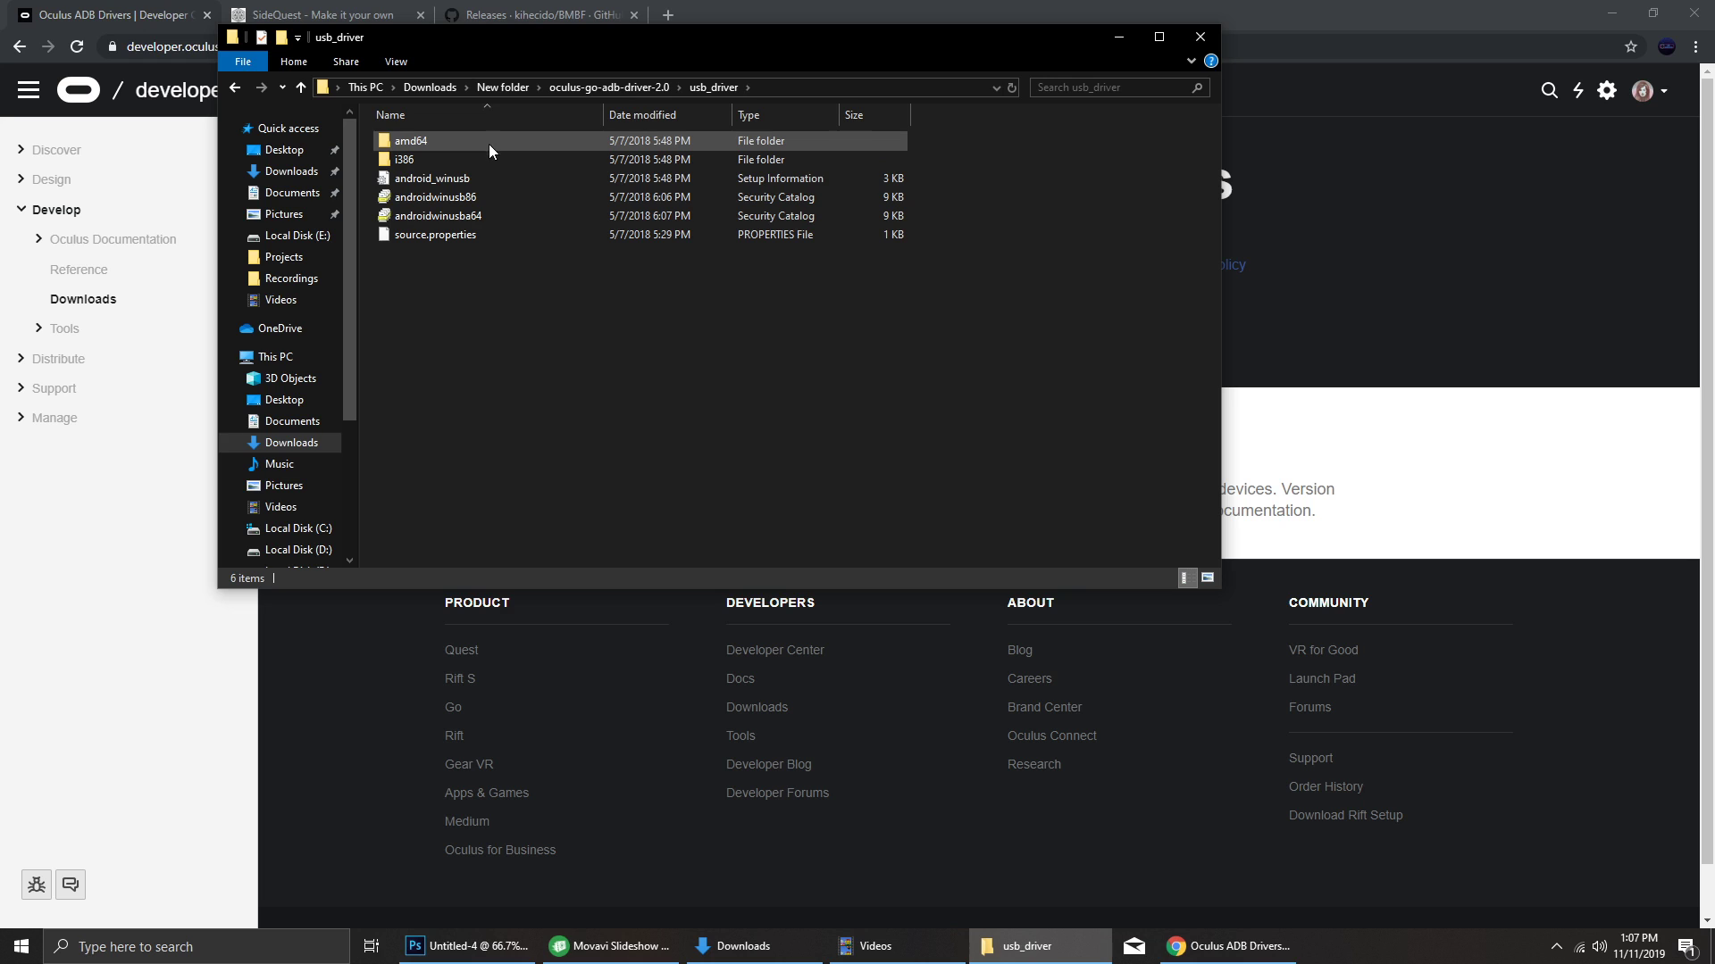
right_click(467, 178)
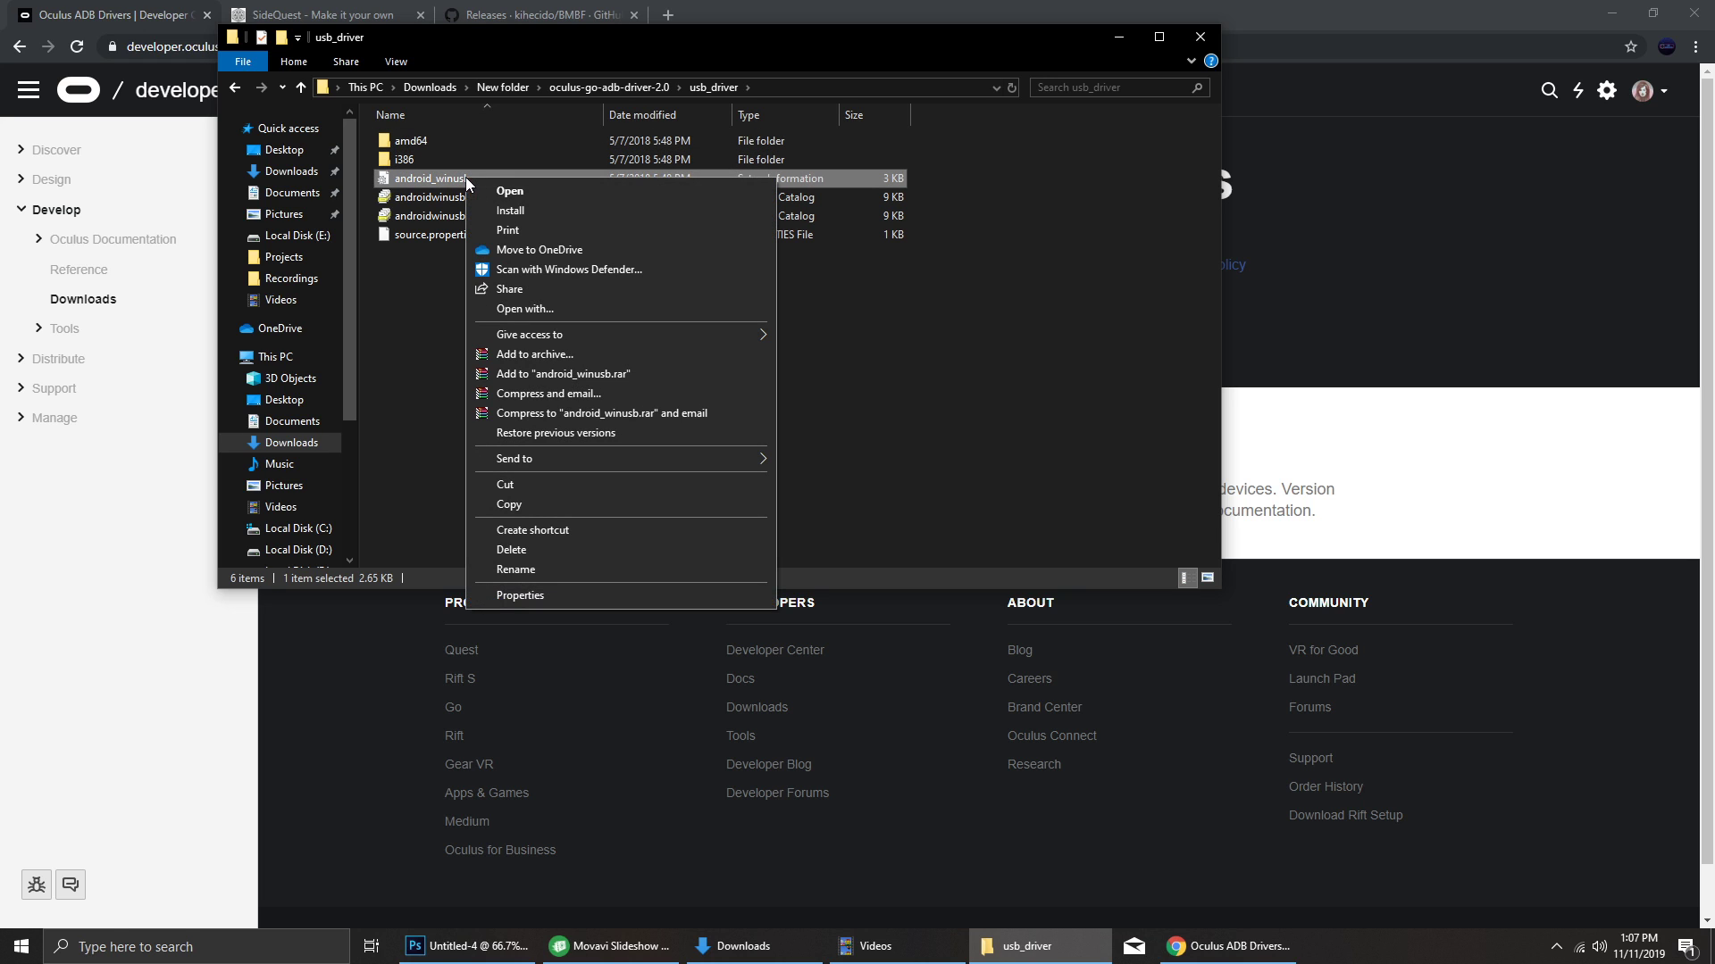
left_click(515, 212)
left_click(969, 484)
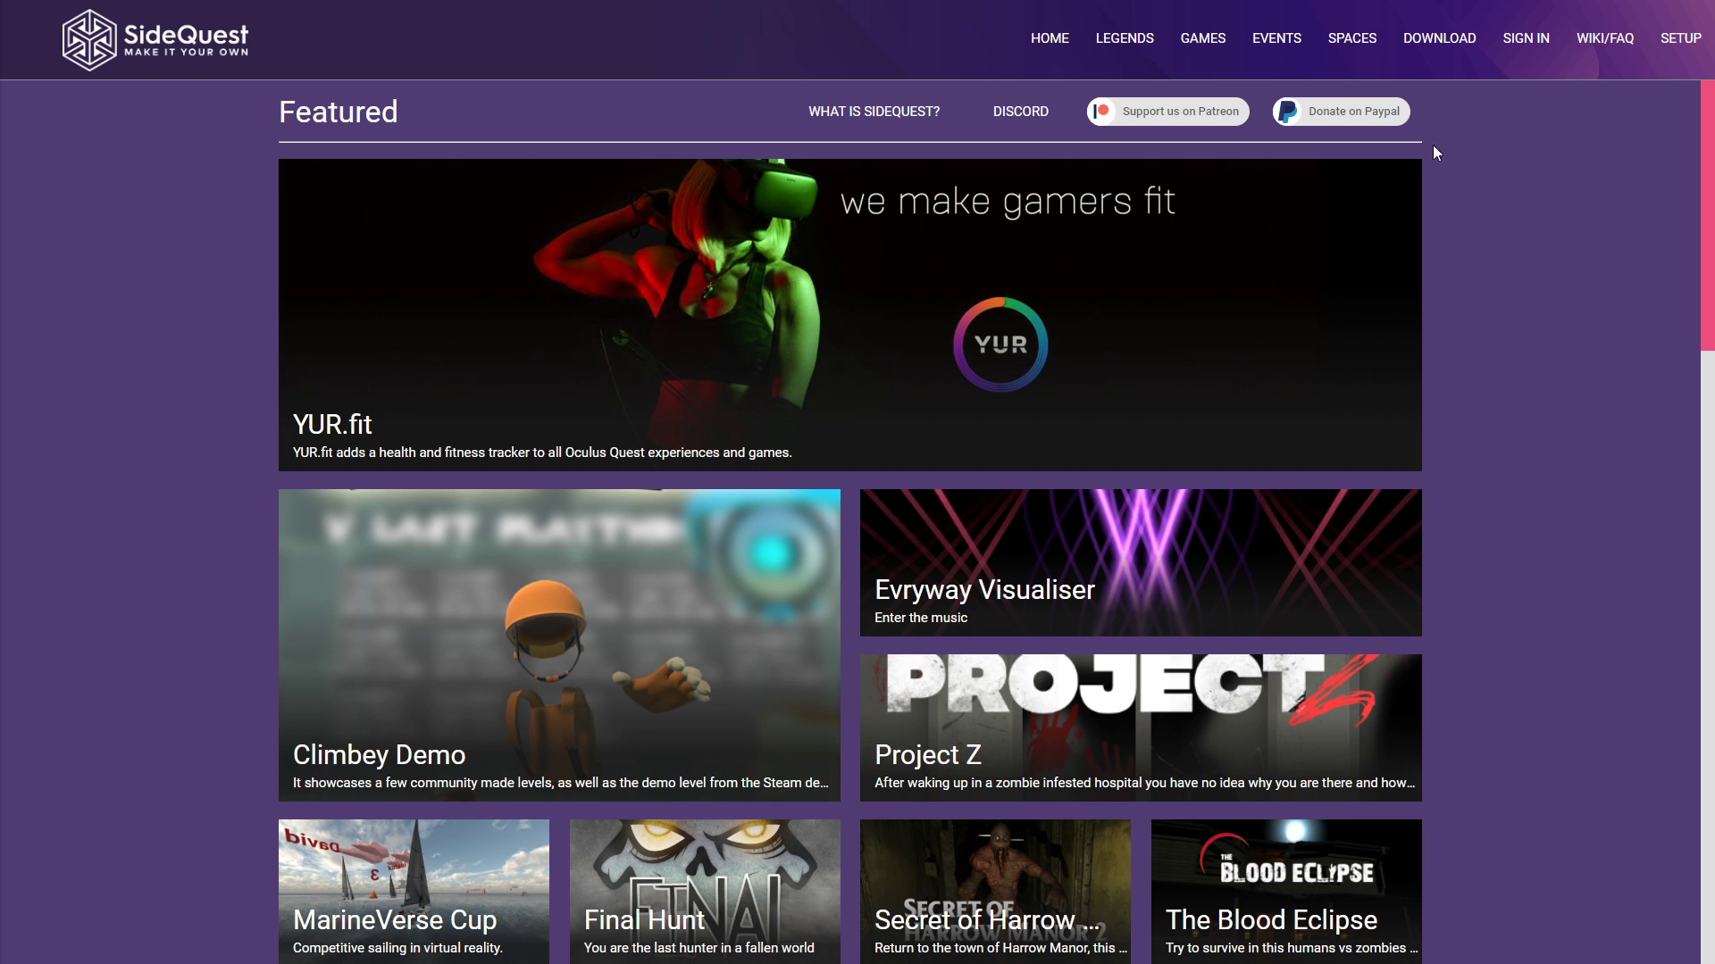
Step: Download SIDEQUEST-SETUP-0.7.5-X64-WIN.EXE from the SideQuest site and install it
left_click(1433, 50)
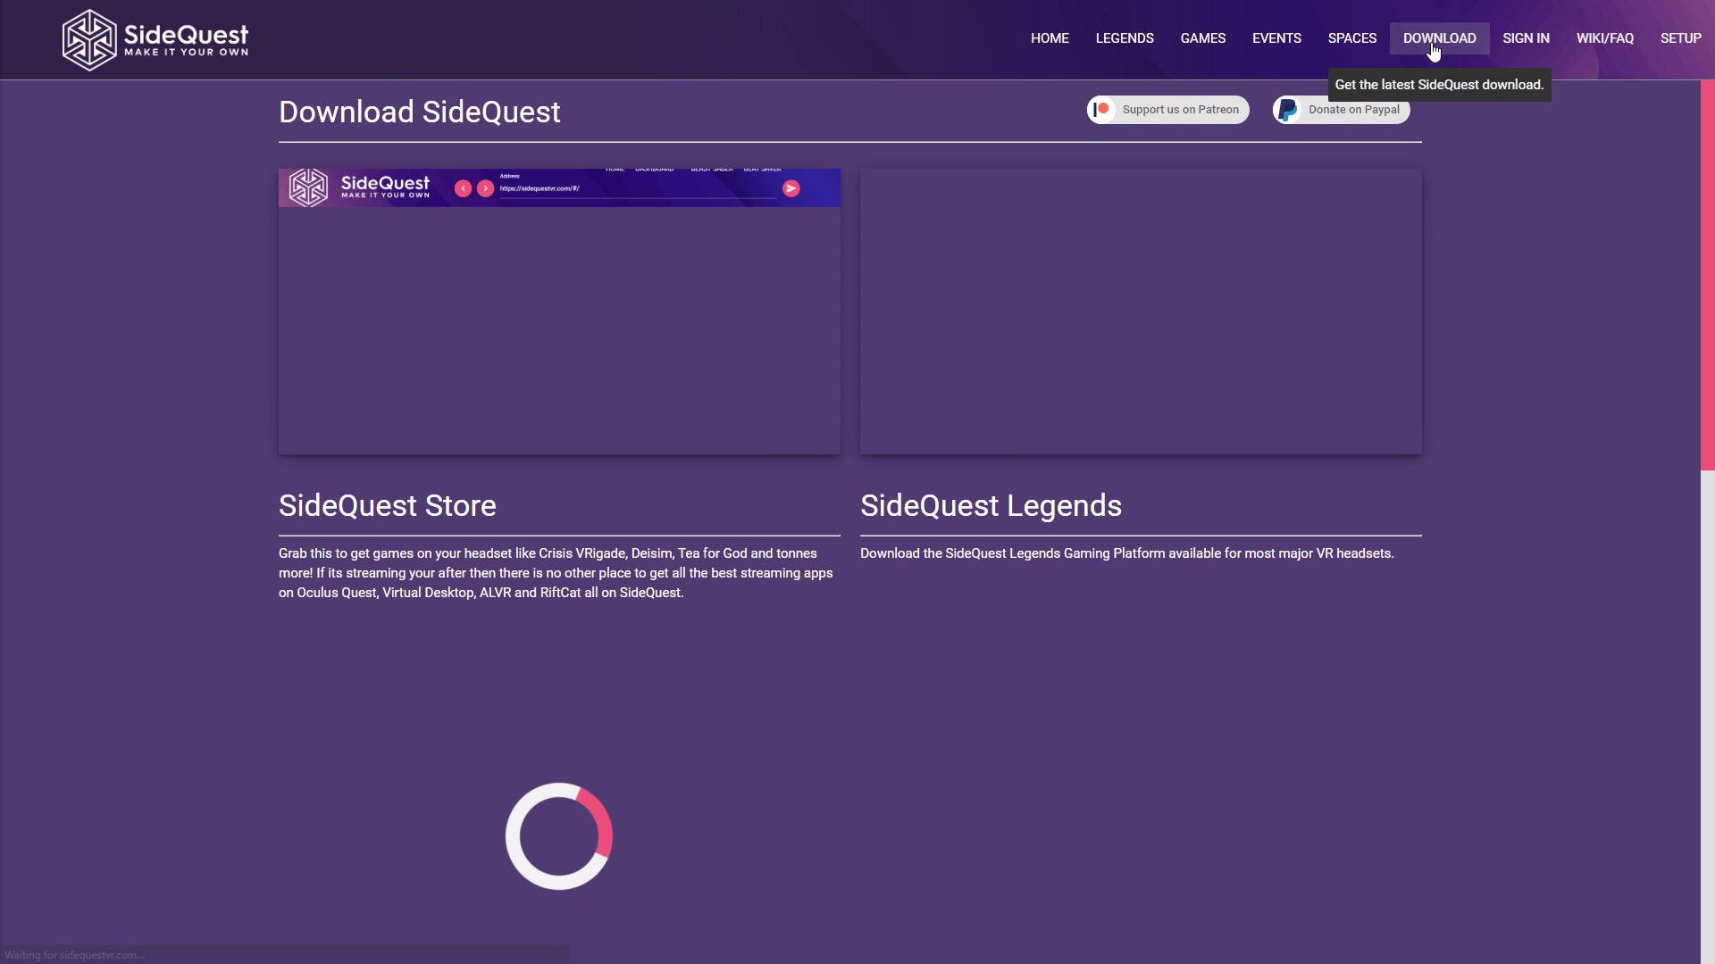
scroll(1563, 611, "down", 5)
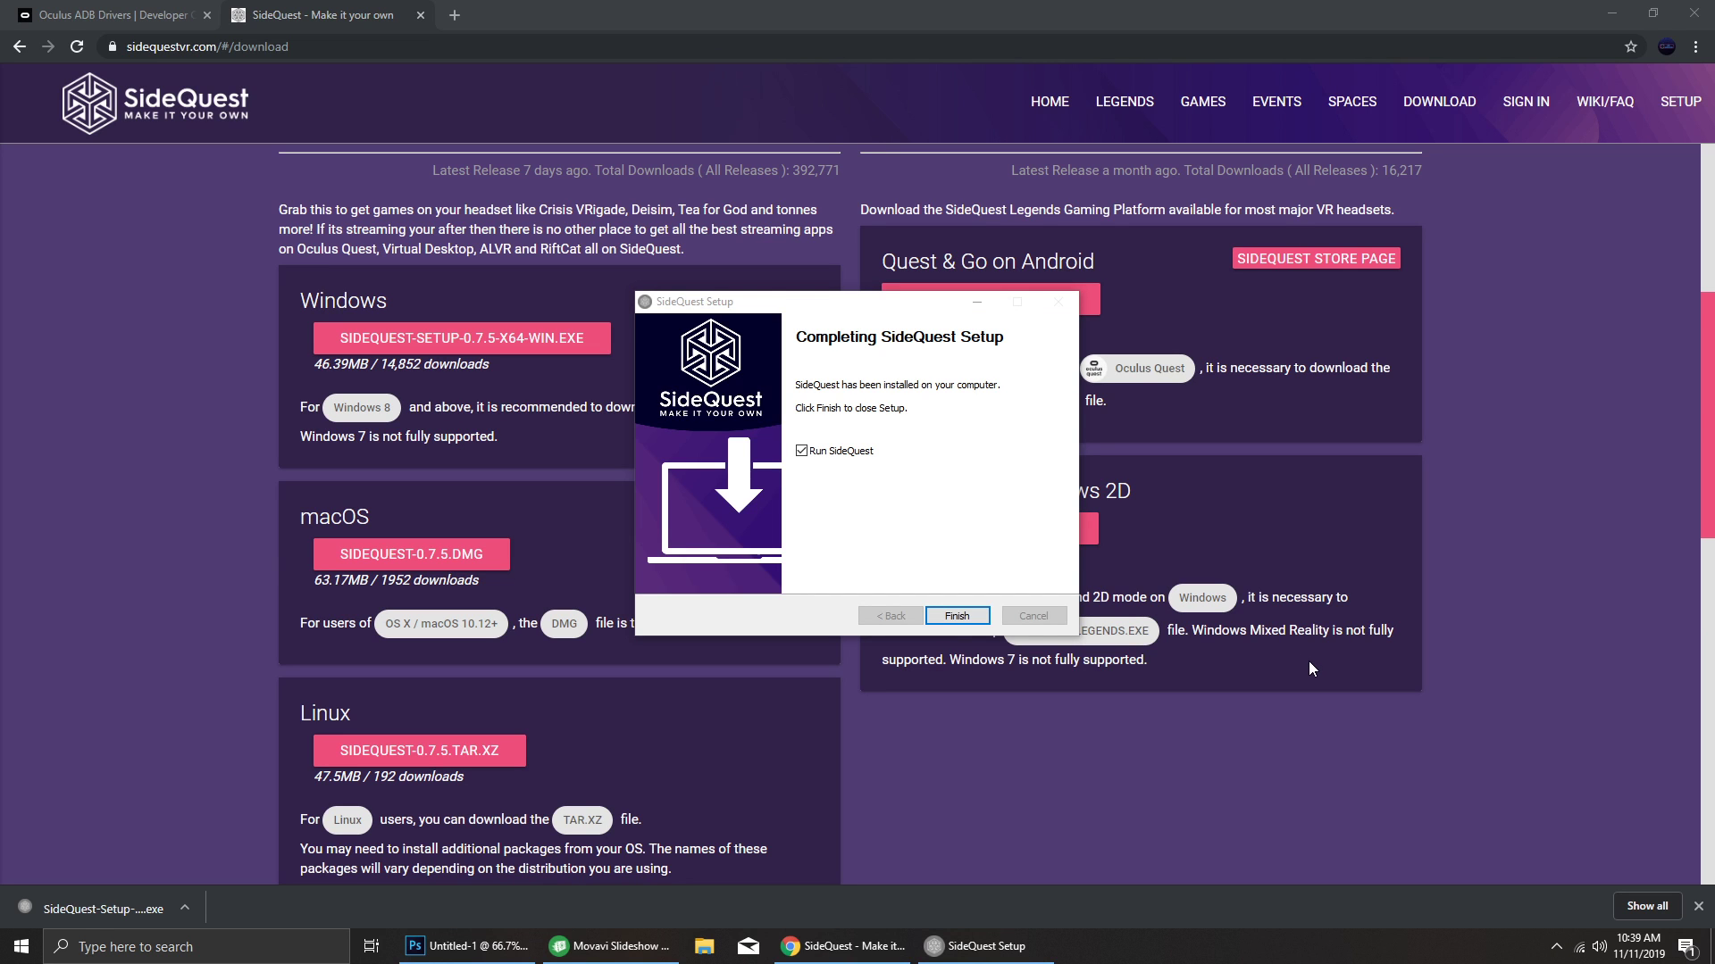
left_click(948, 619)
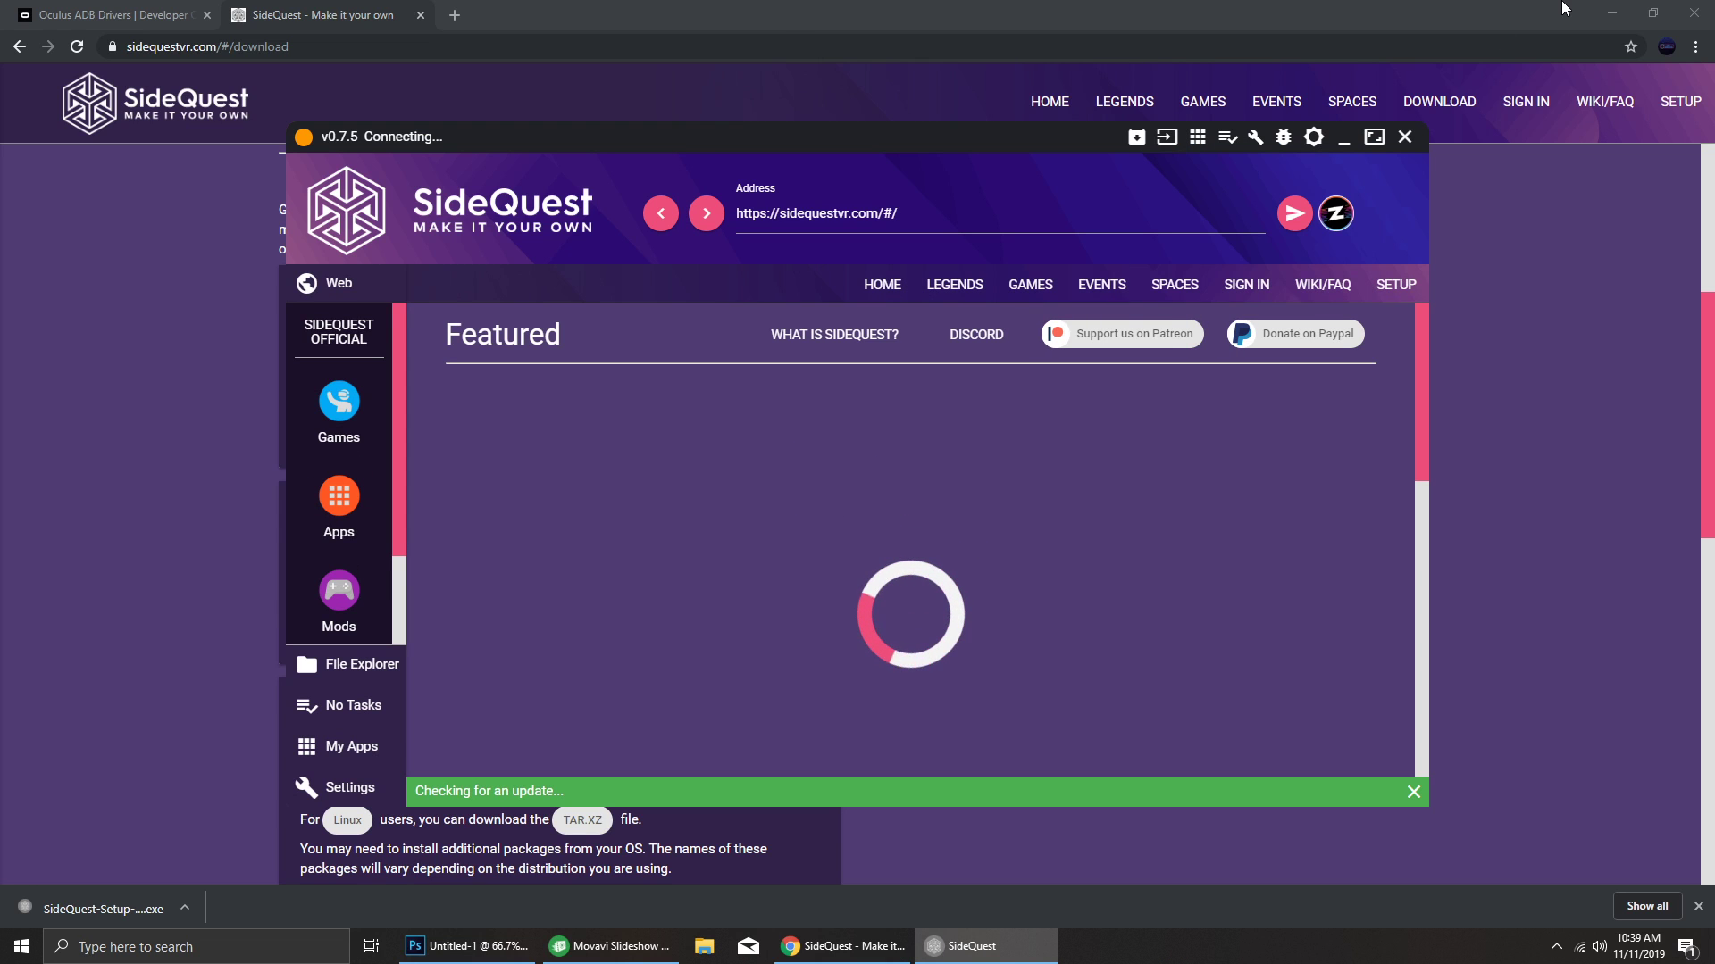
Step: Maximize the SideQuest window so it fills the screen while the headset connects
left_click(1374, 137)
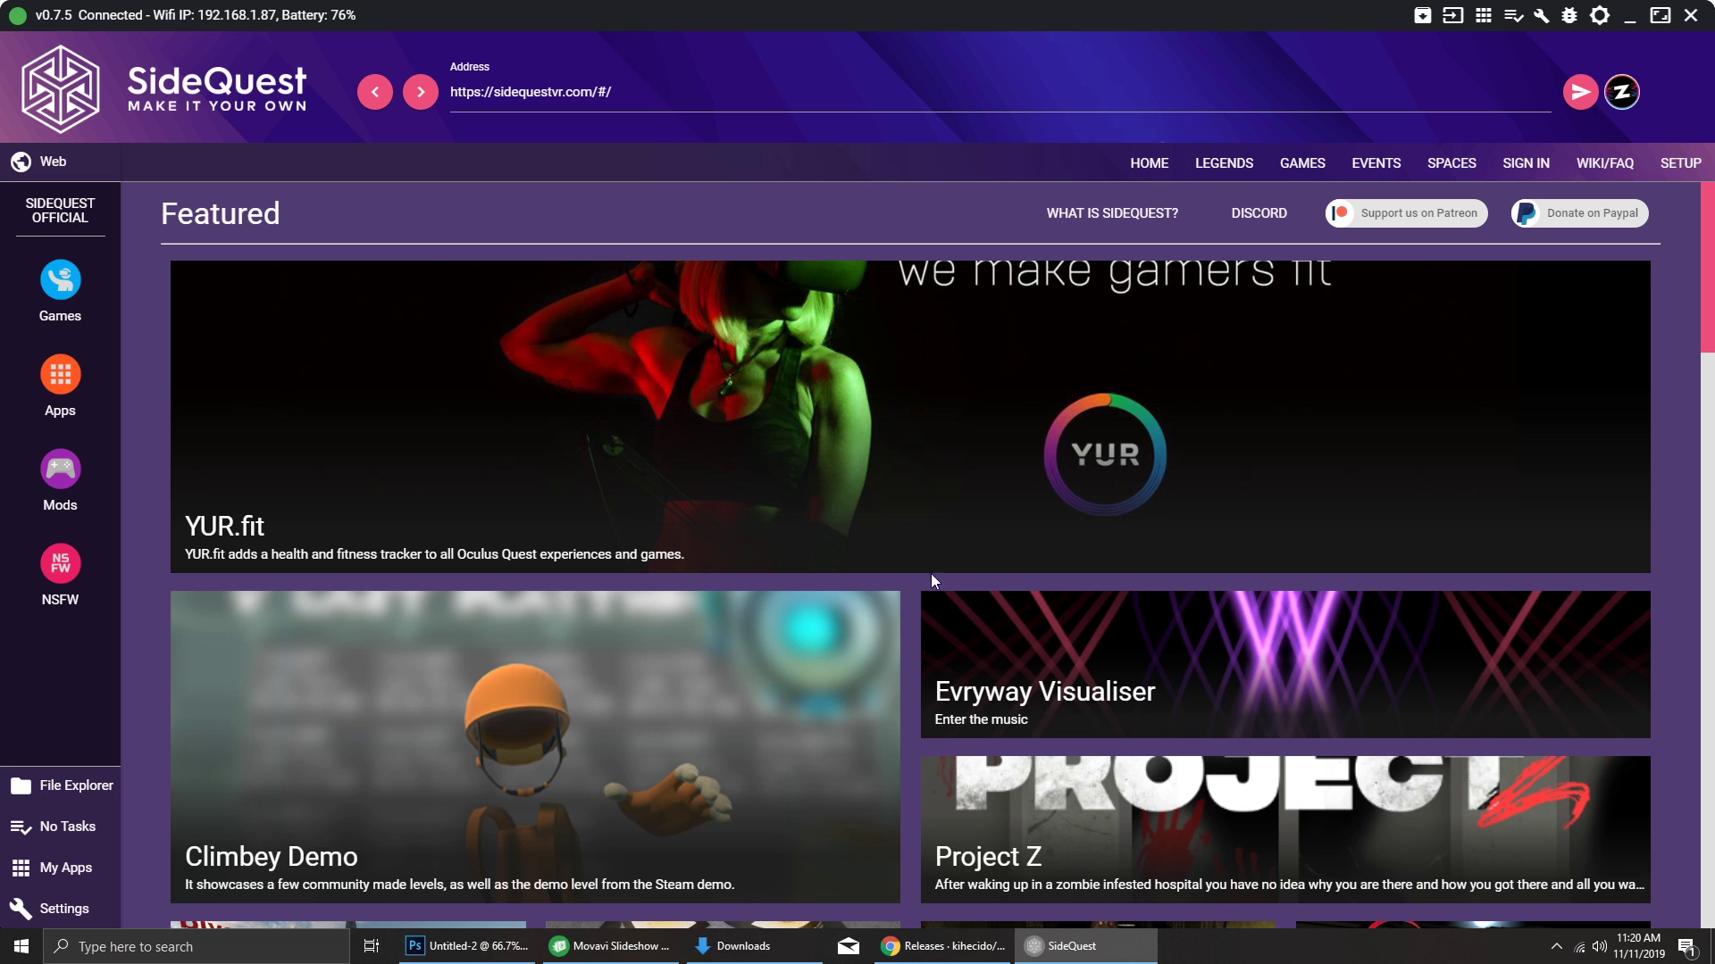
Step: Install both BMBF APKs from the Downloads folder onto the headset and check Tasks
left_click(1421, 16)
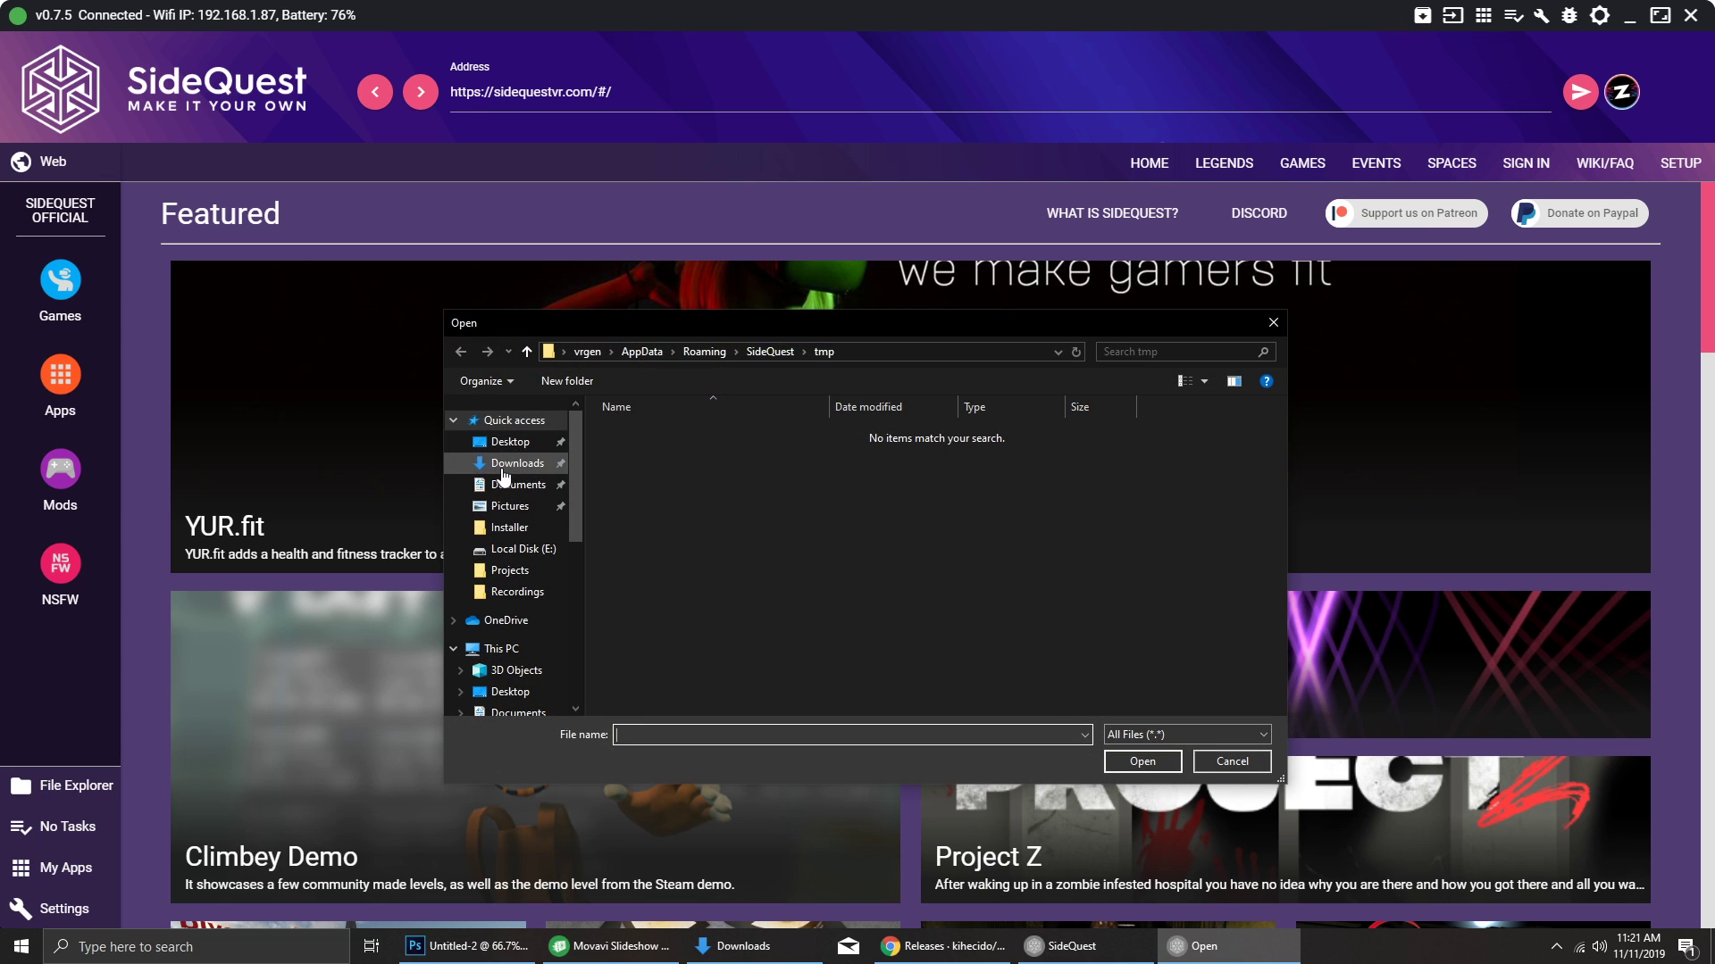
left_click(502, 468)
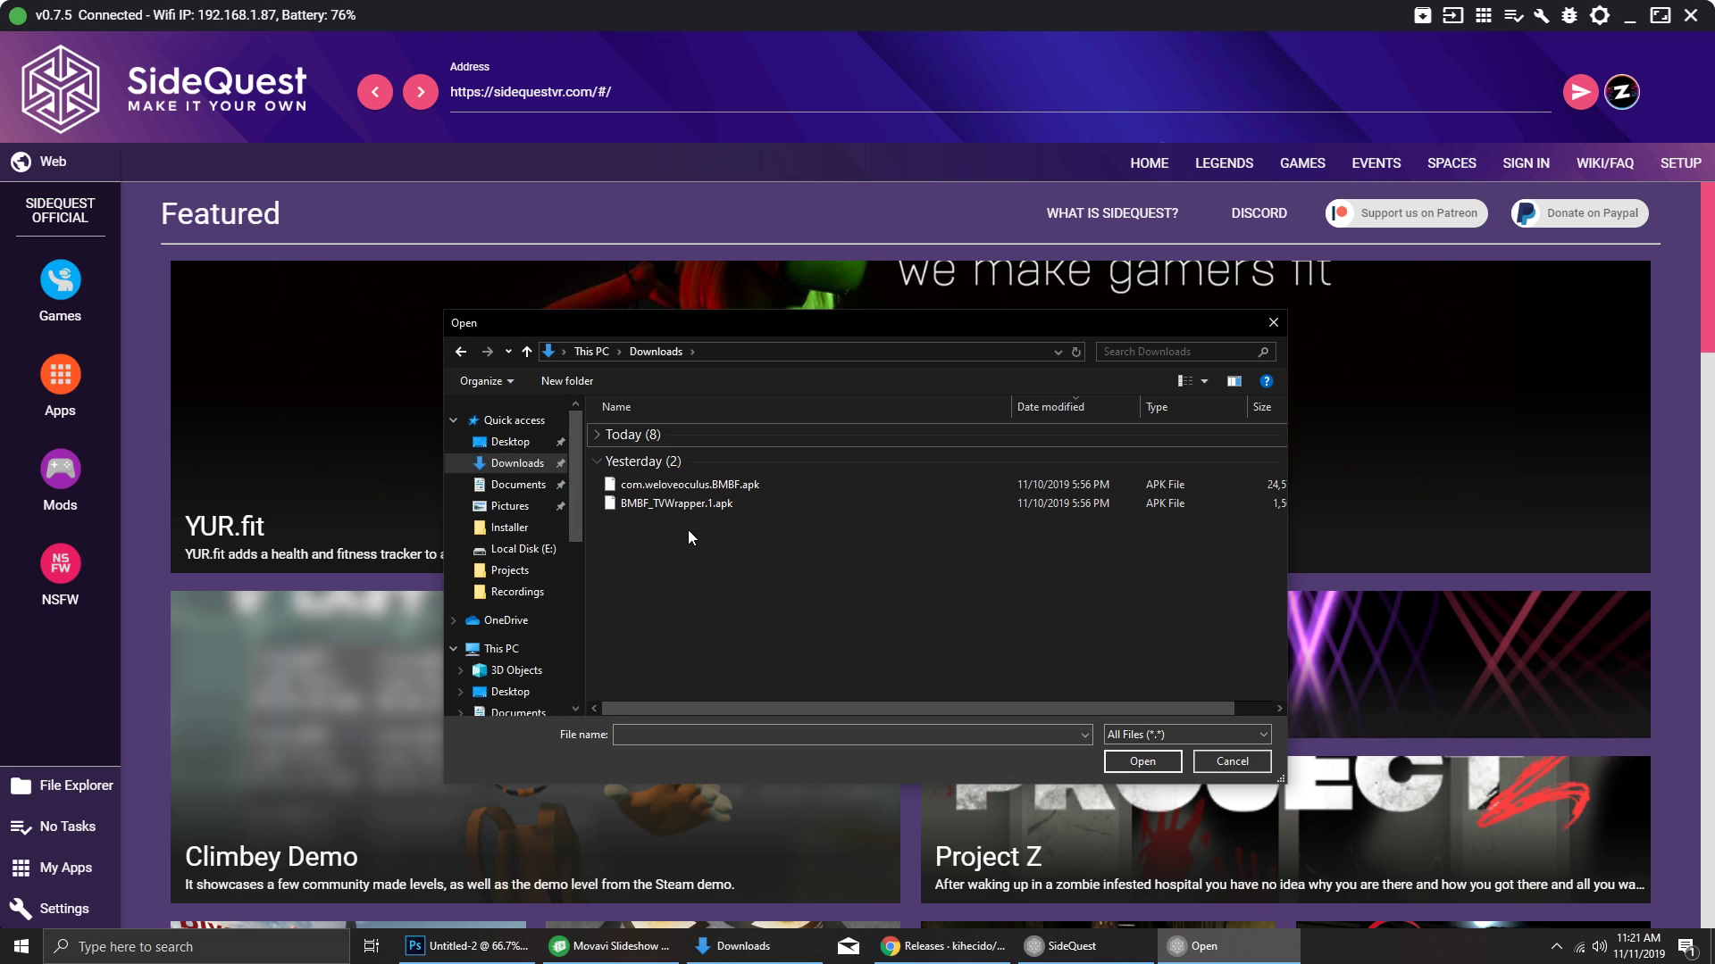
left_click_drag(687, 535, 692, 499)
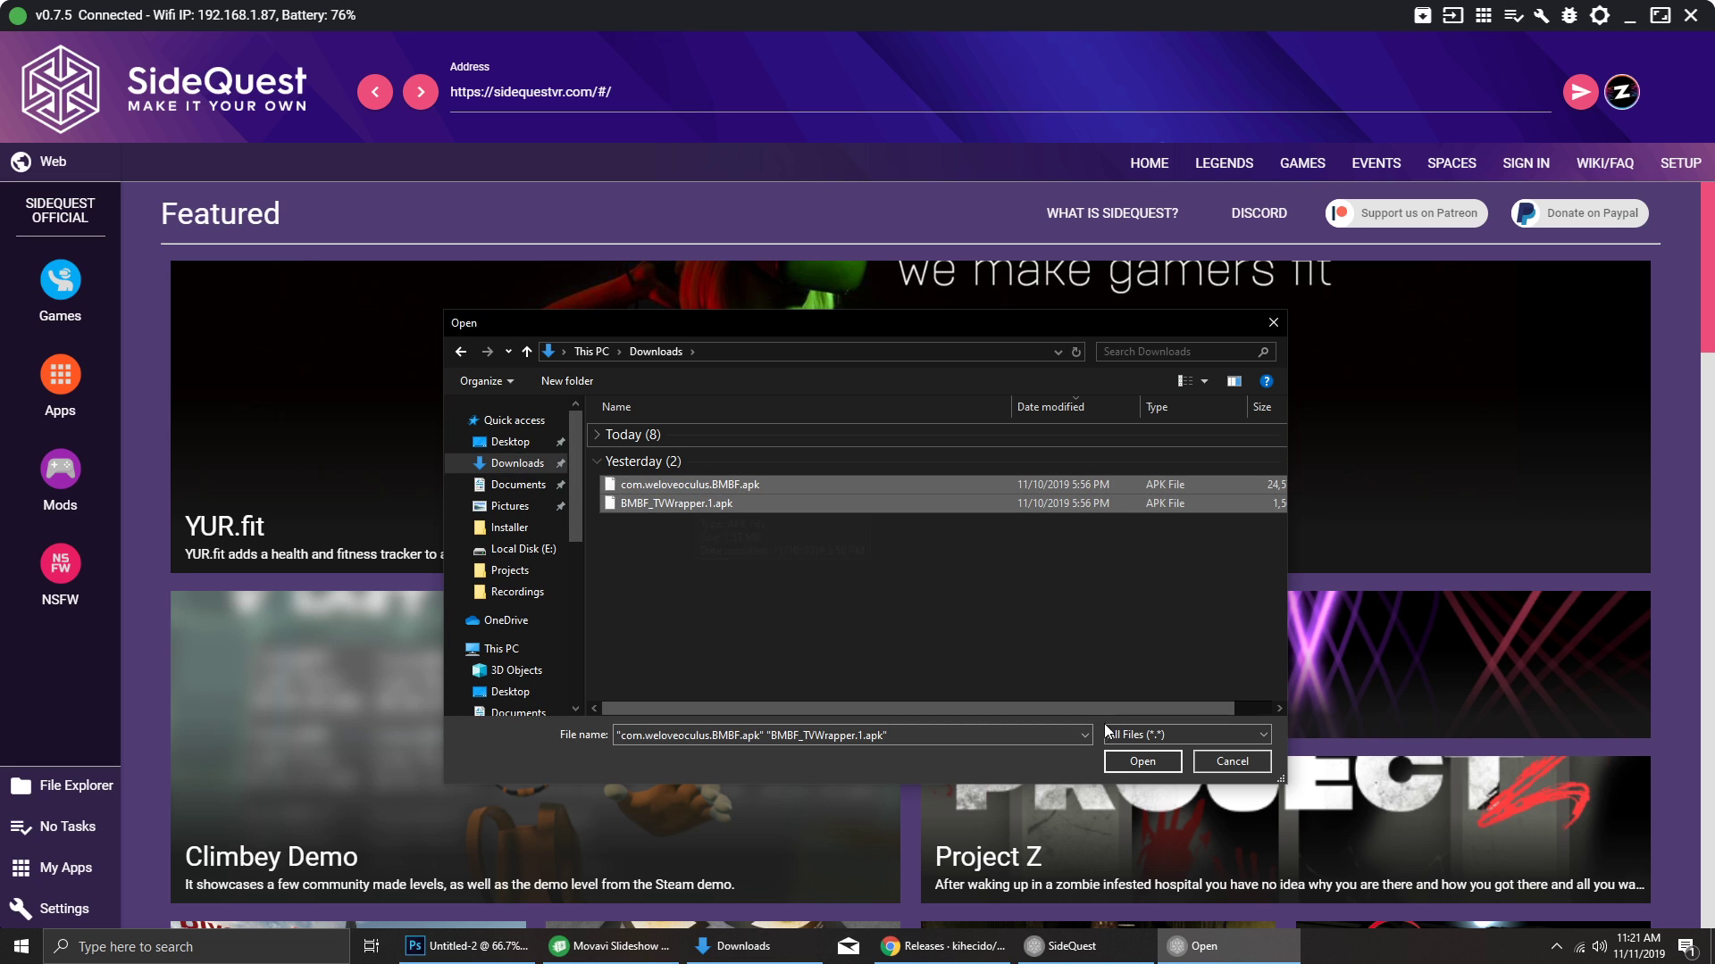
left_click(1142, 765)
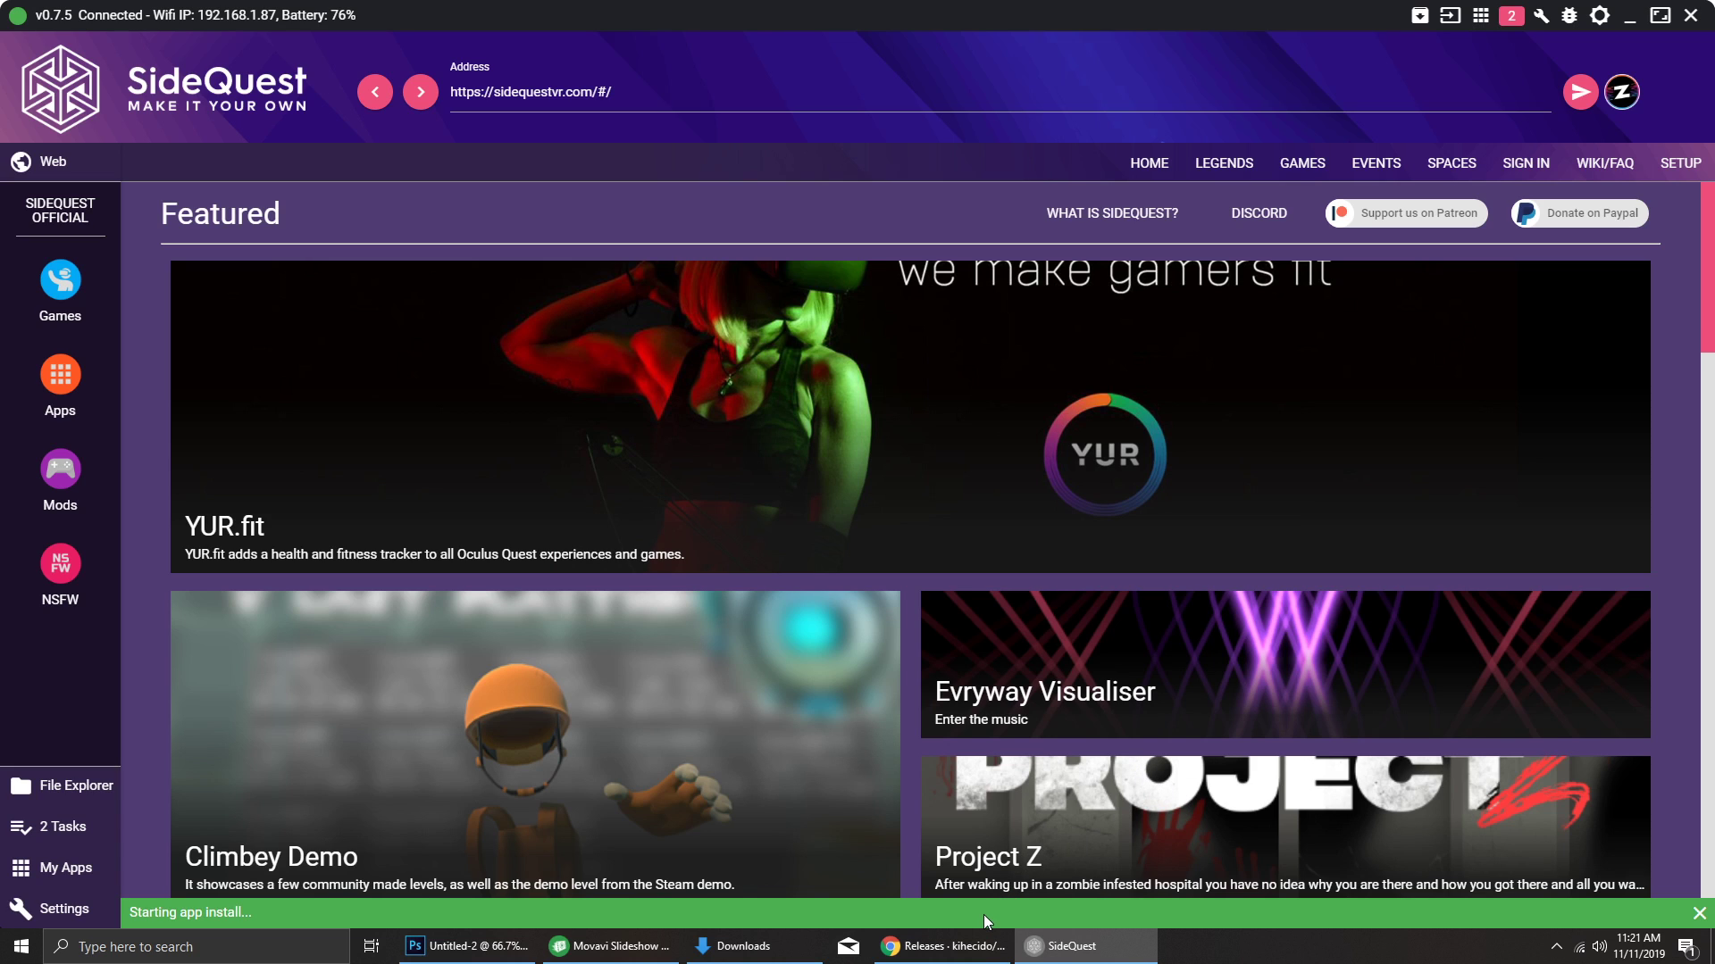
left_click(1510, 25)
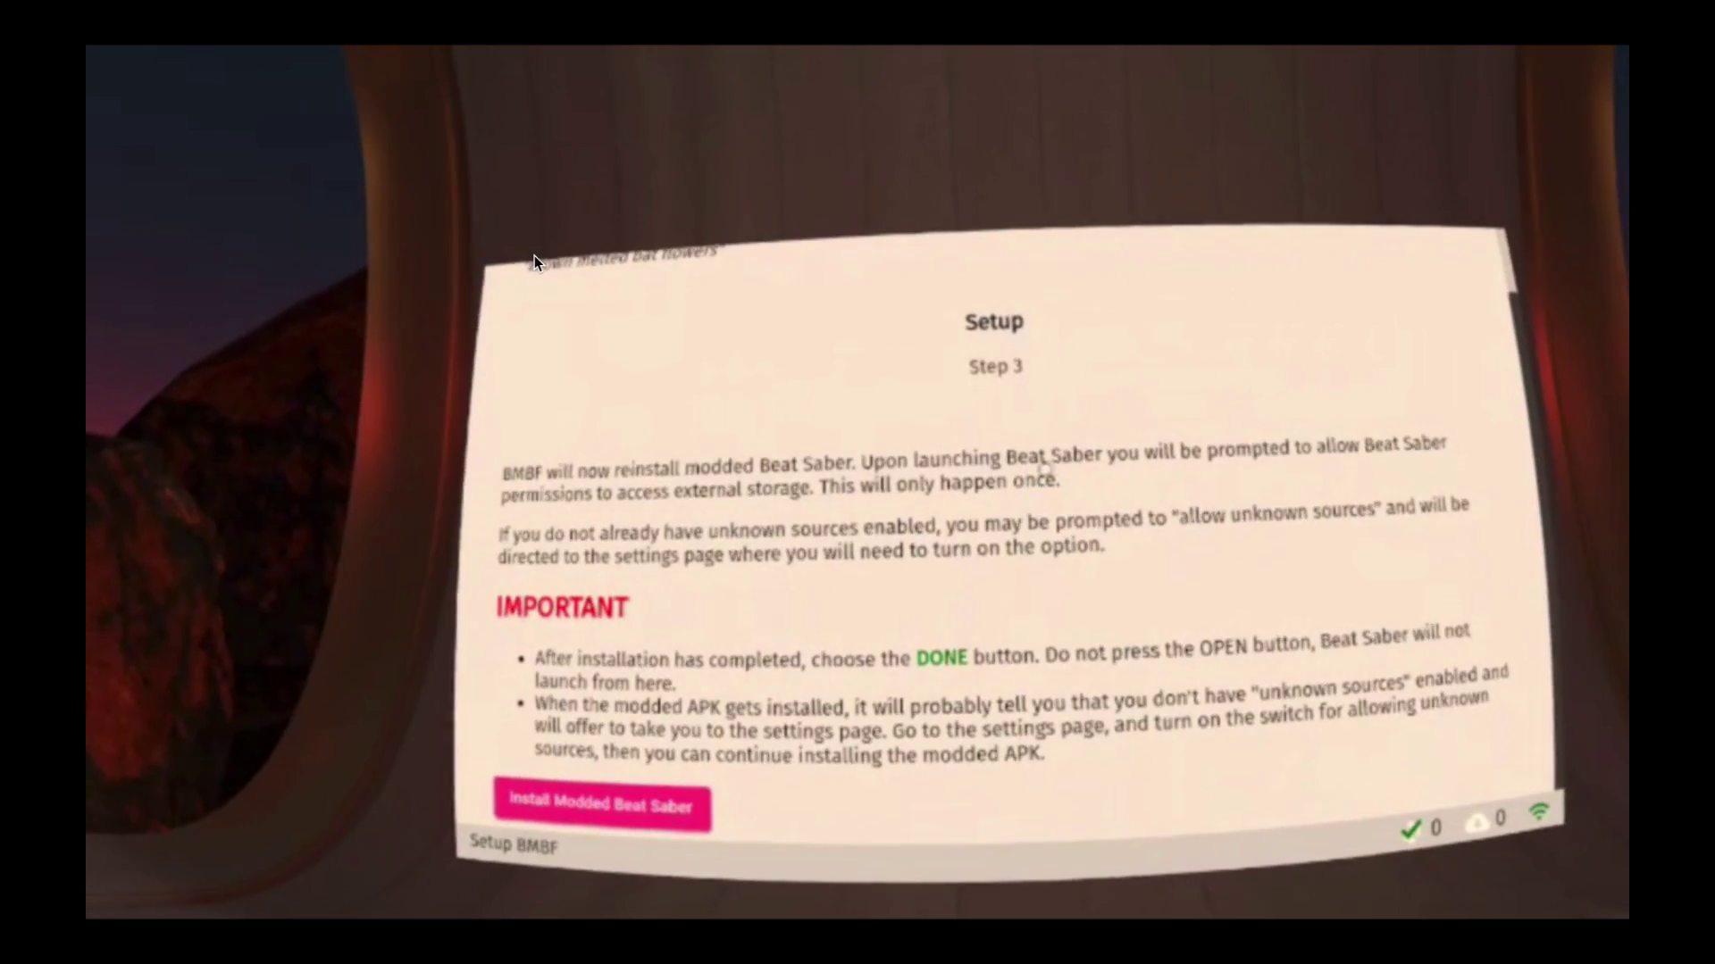
Step: Start the Install Modded Beat Saber step in BMBF's setup wizard
left_click(608, 804)
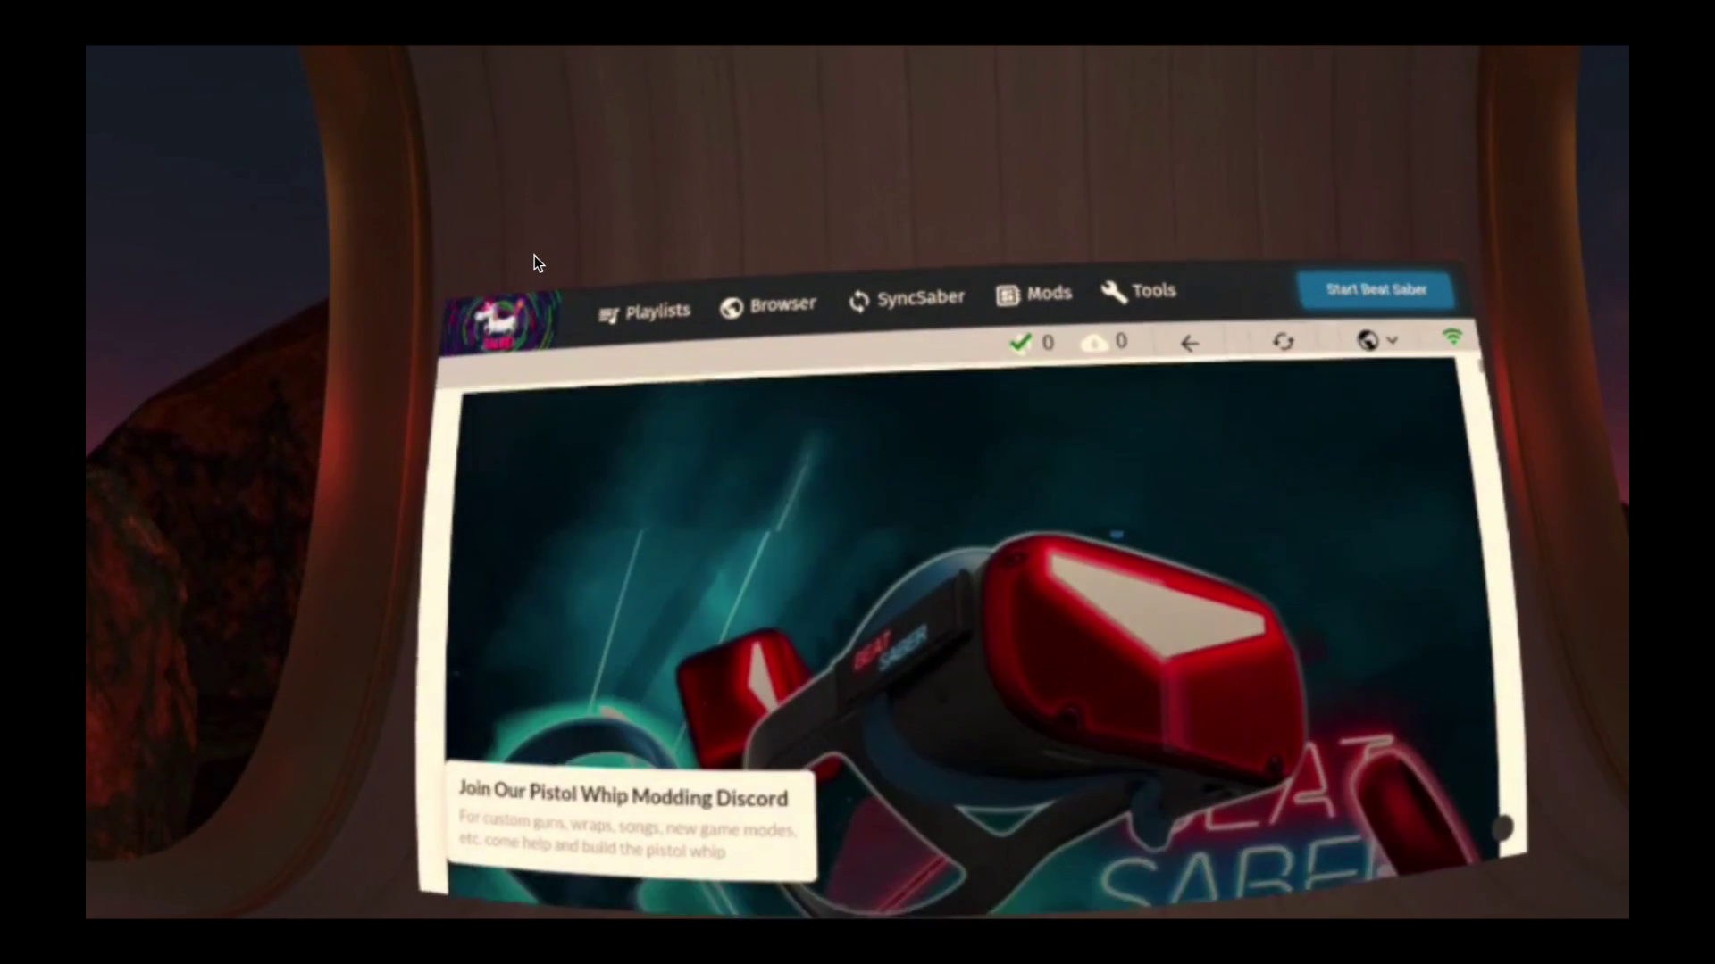
Step: Download 'A Place for My Head' and 'Into the Unknown' from BeastSaber and view Playlists
scroll(955, 607, "down", 10)
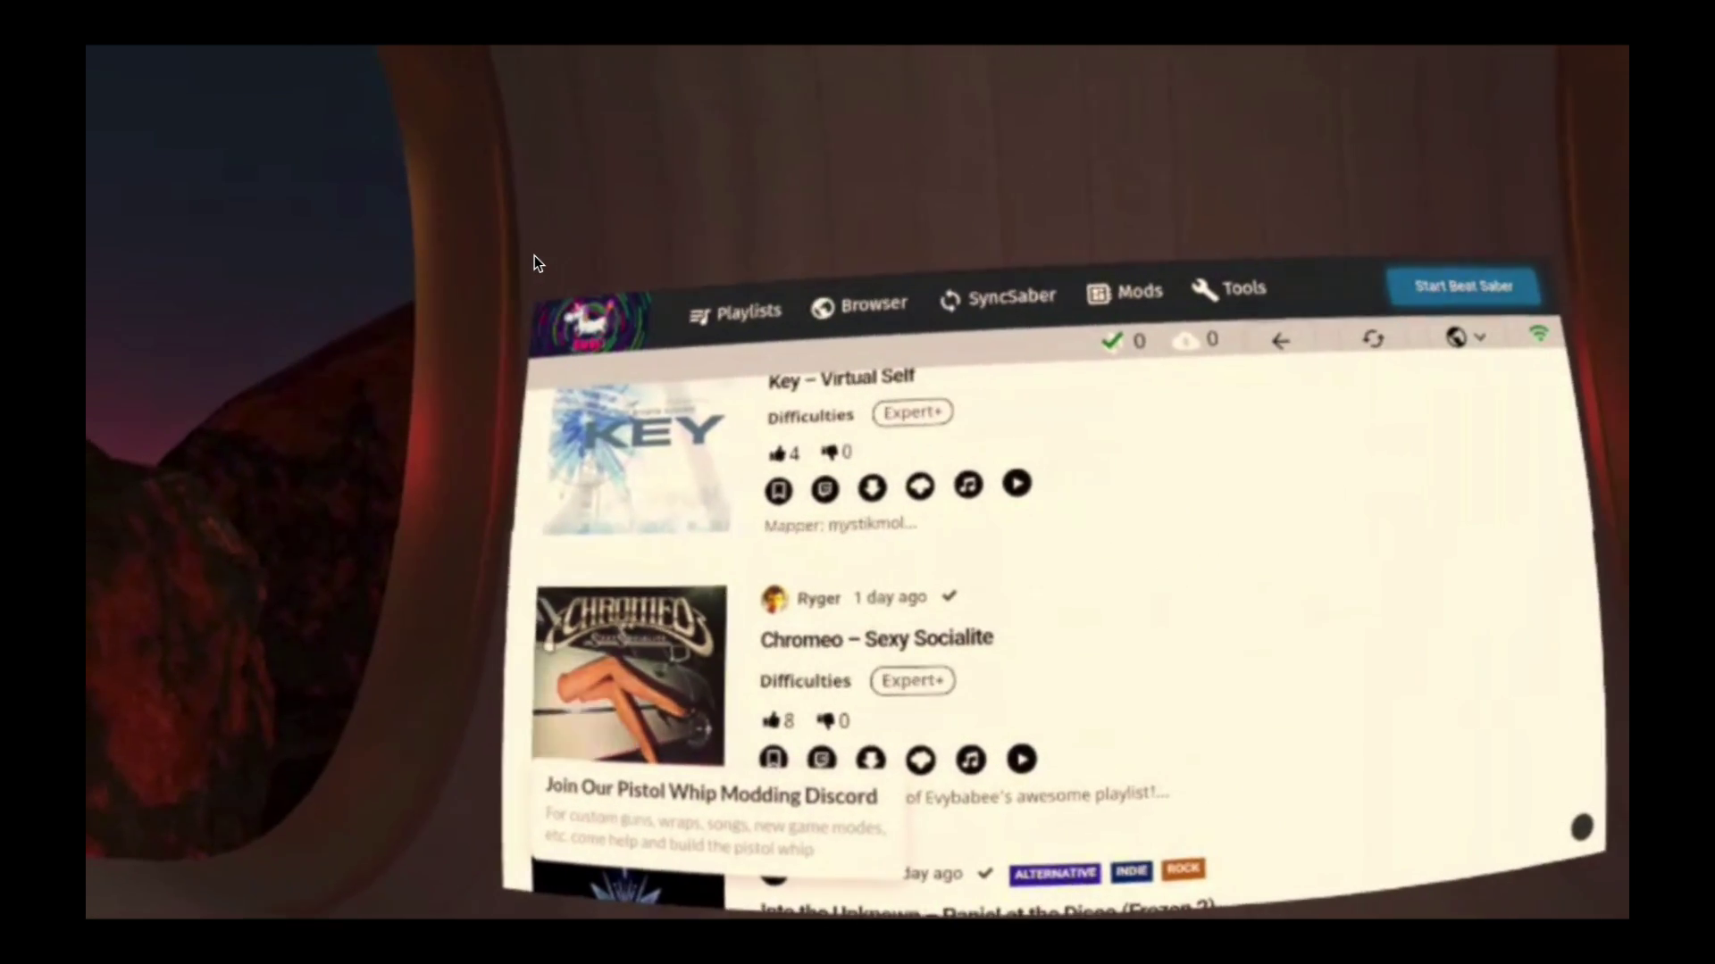
scroll(830, 500, "down", 5)
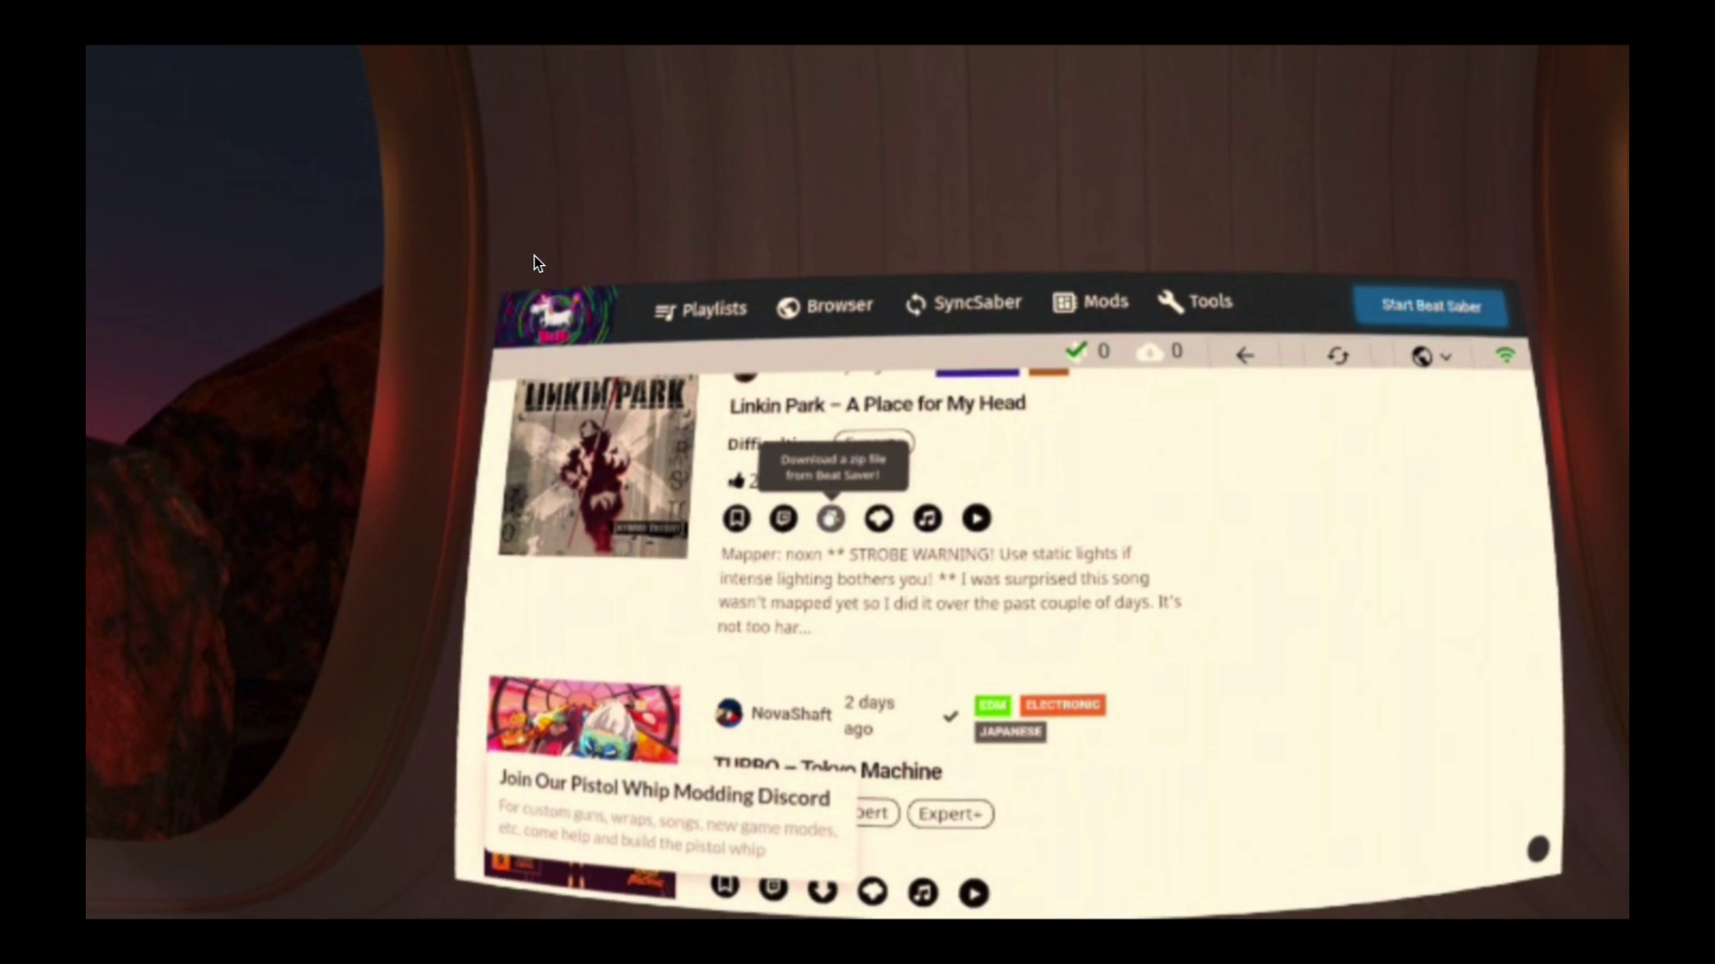
left_click(829, 514)
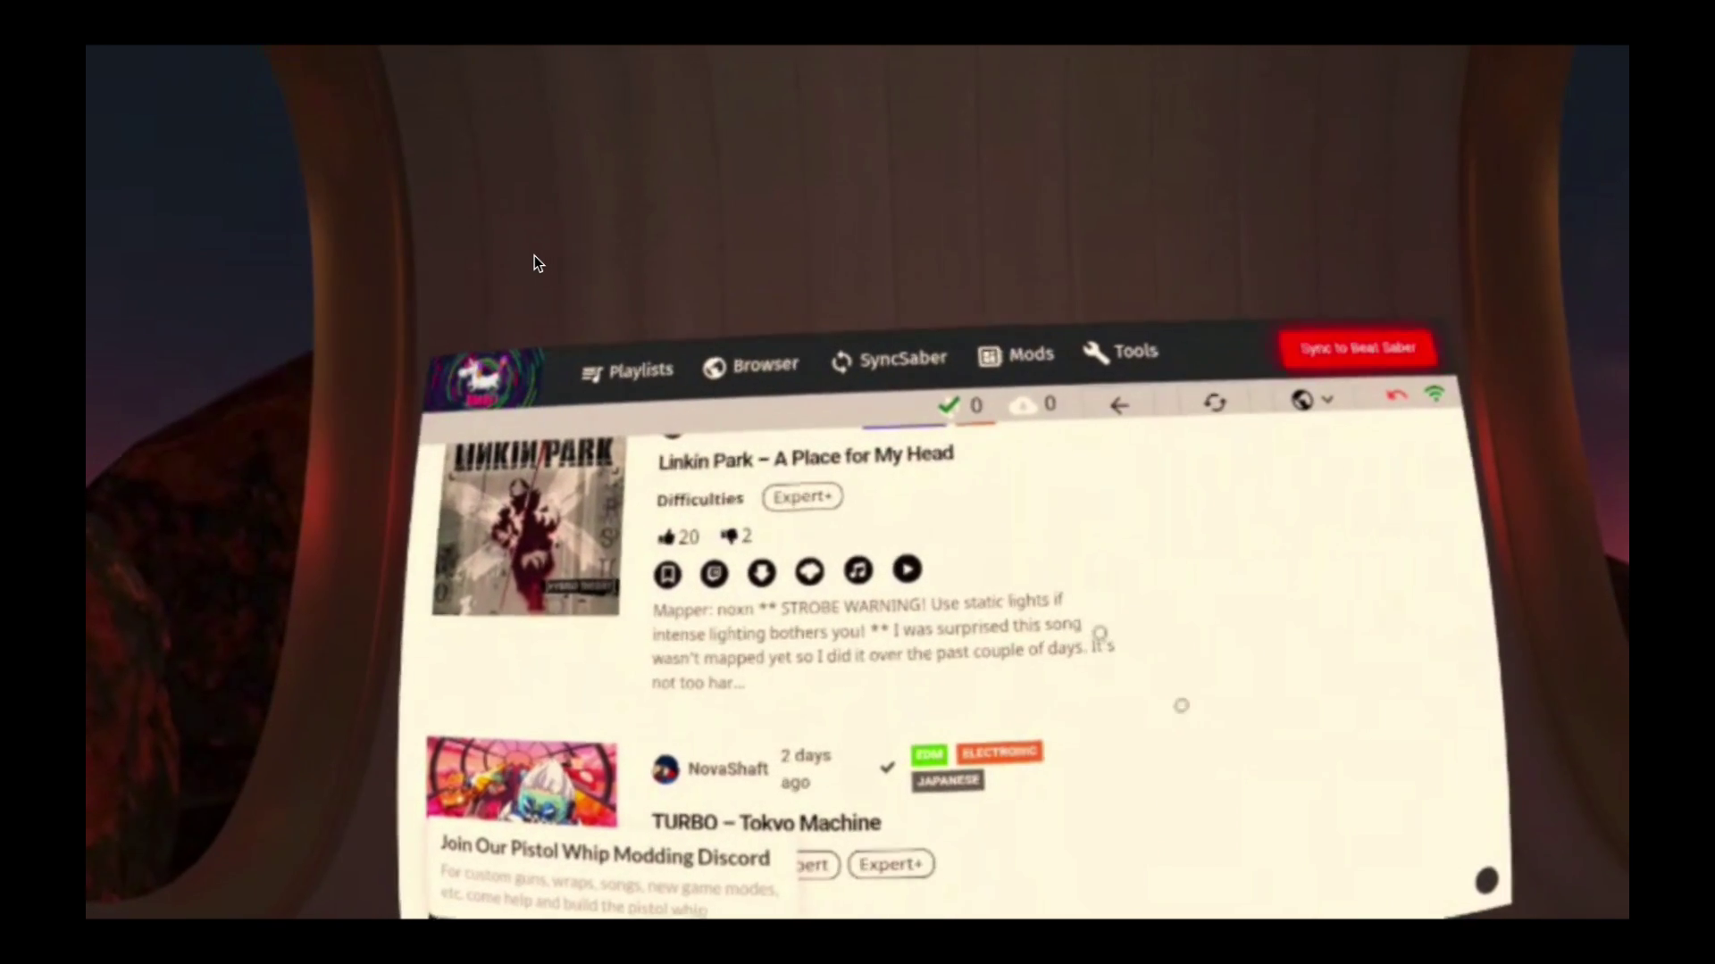
left_click(636, 374)
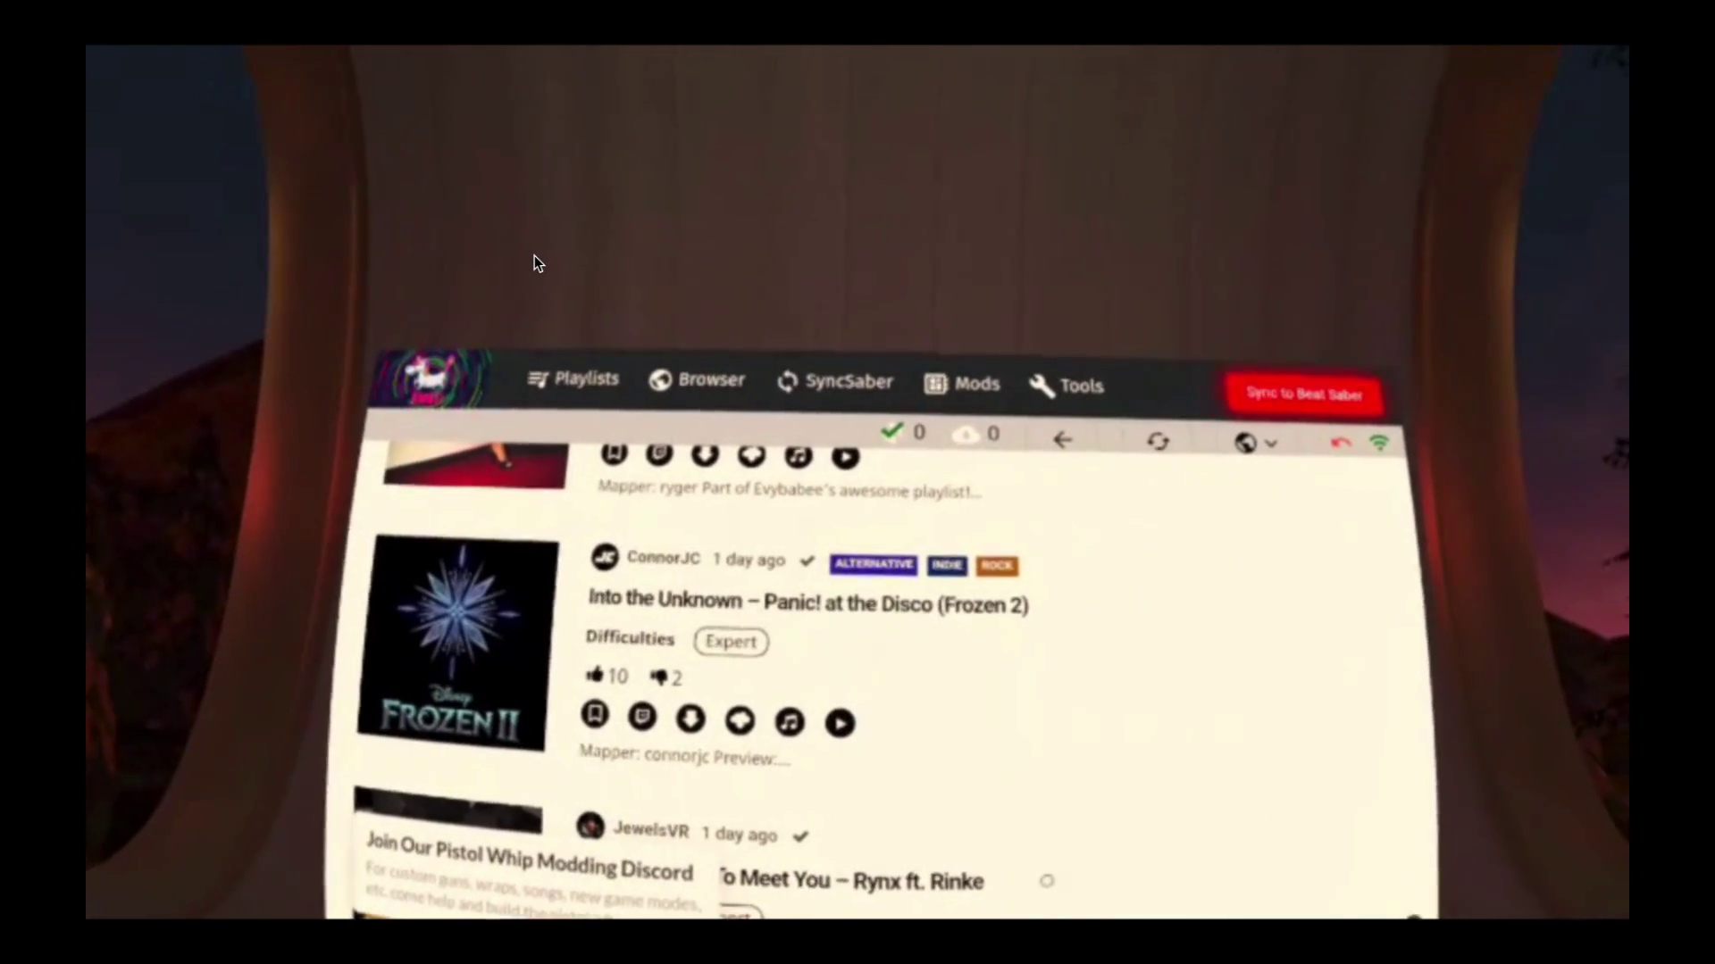
left_click(571, 379)
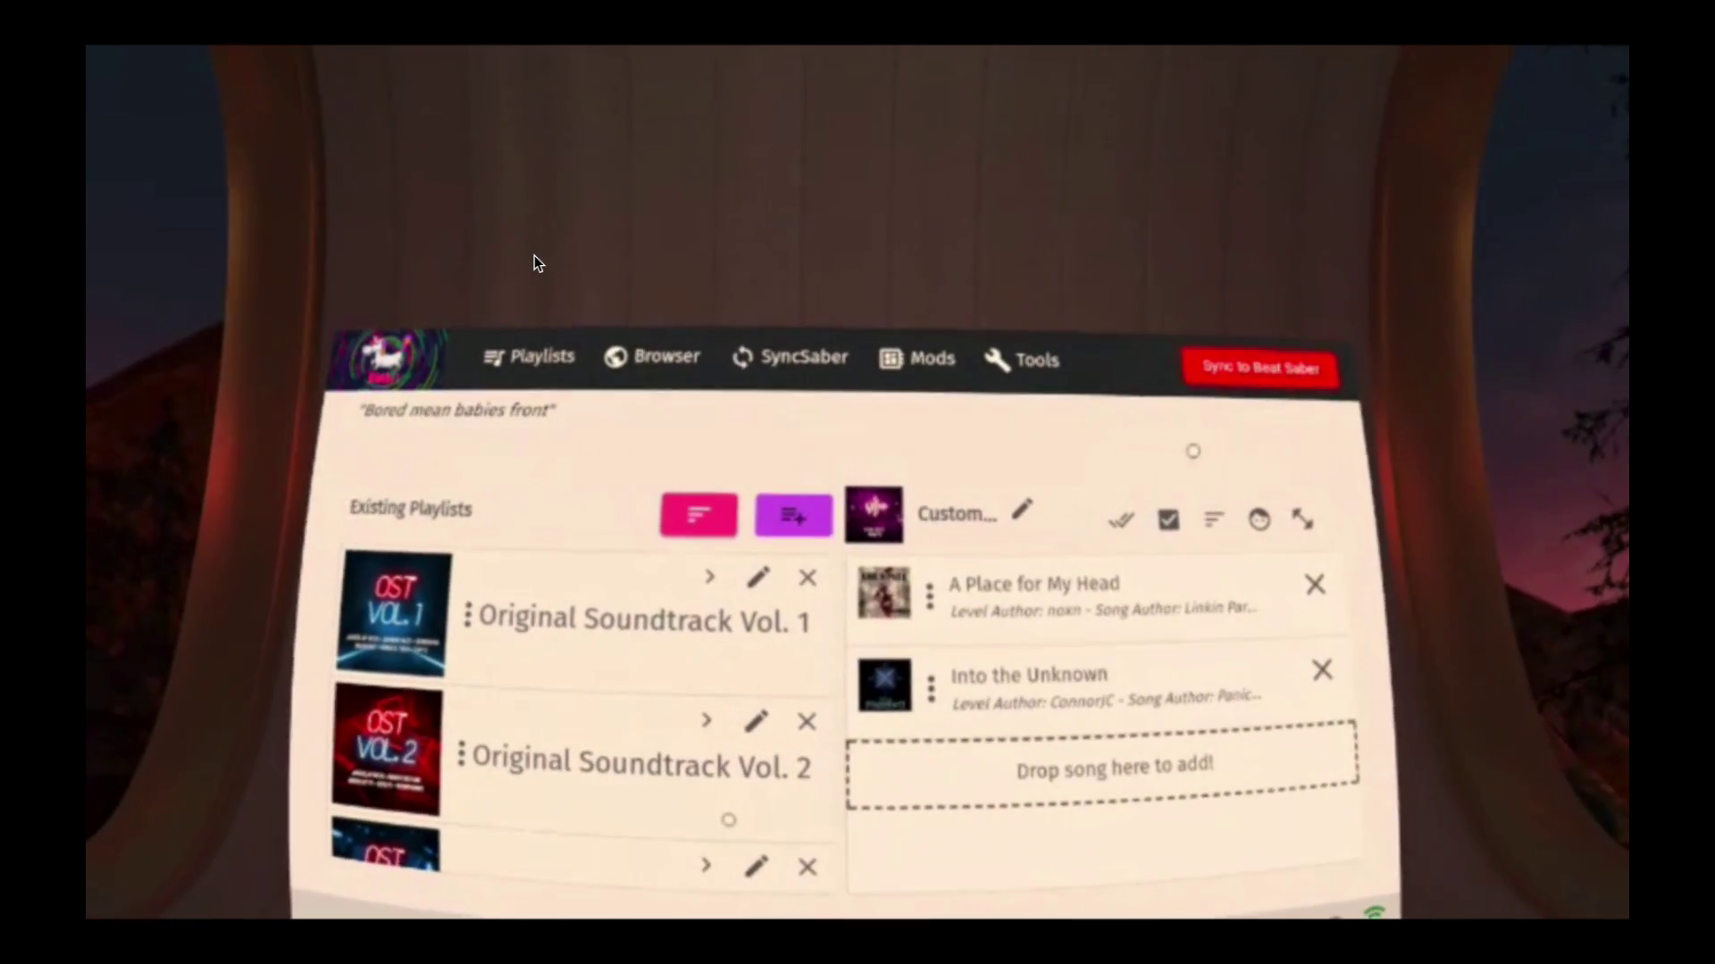
Step: Sync both downloaded custom songs to Beat Saber from BMBF, then bring up the Quest Library
left_click(1219, 358)
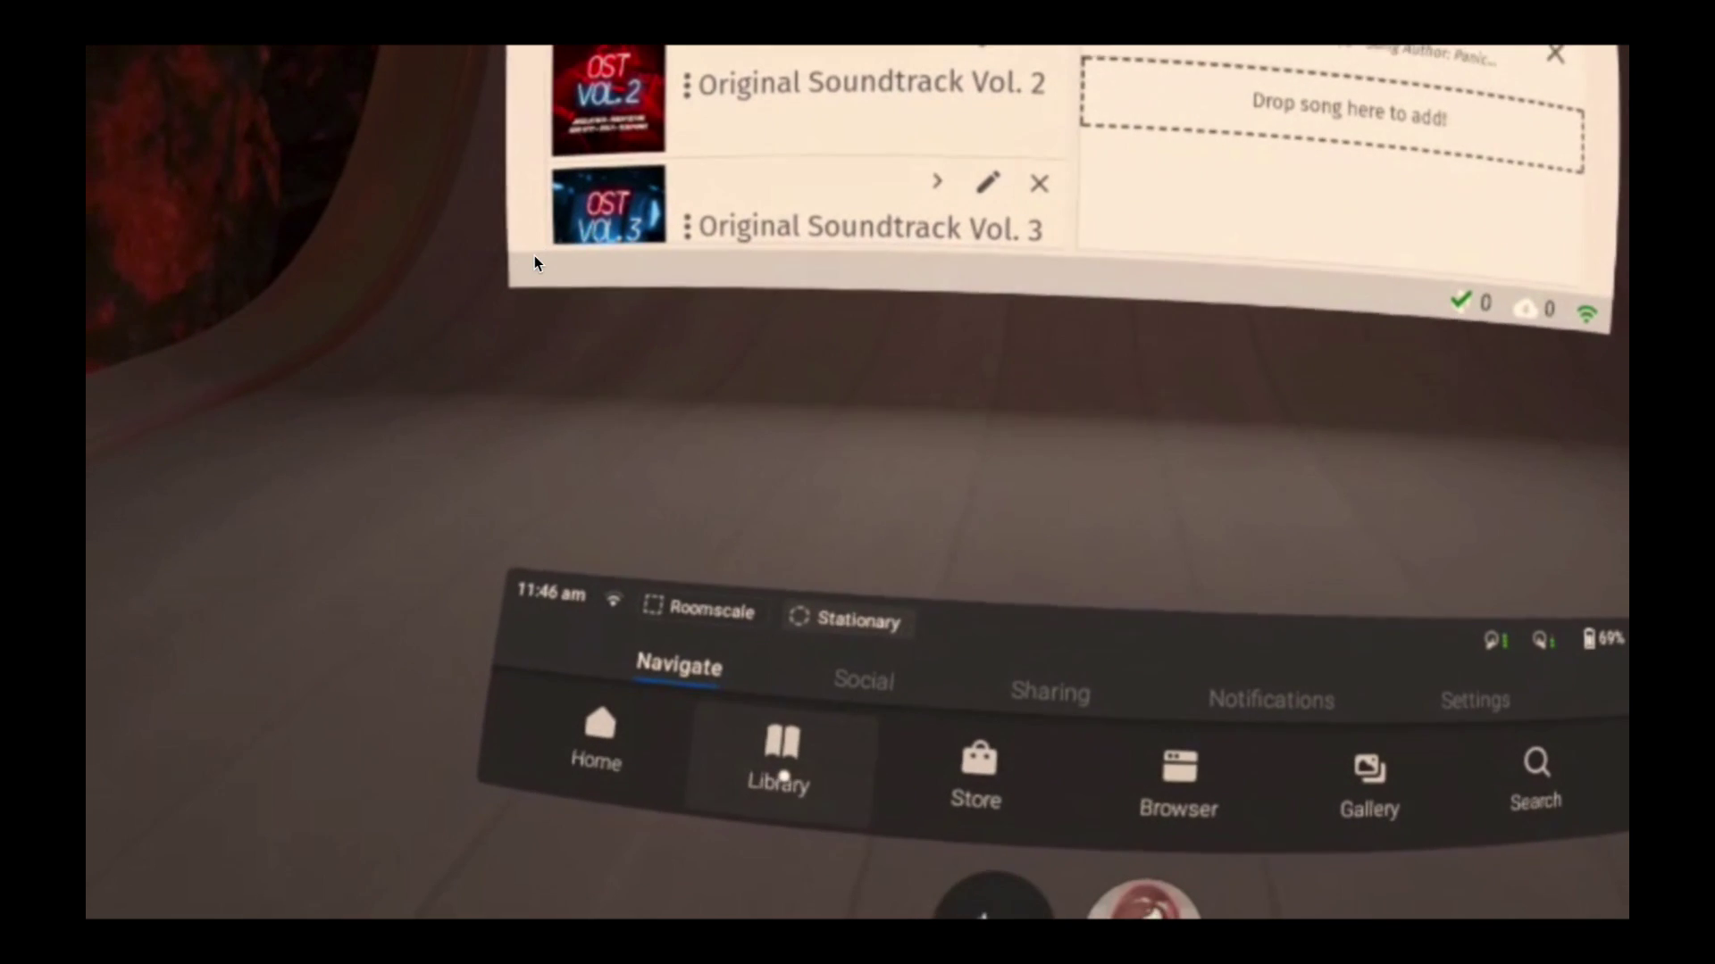
left_click(793, 795)
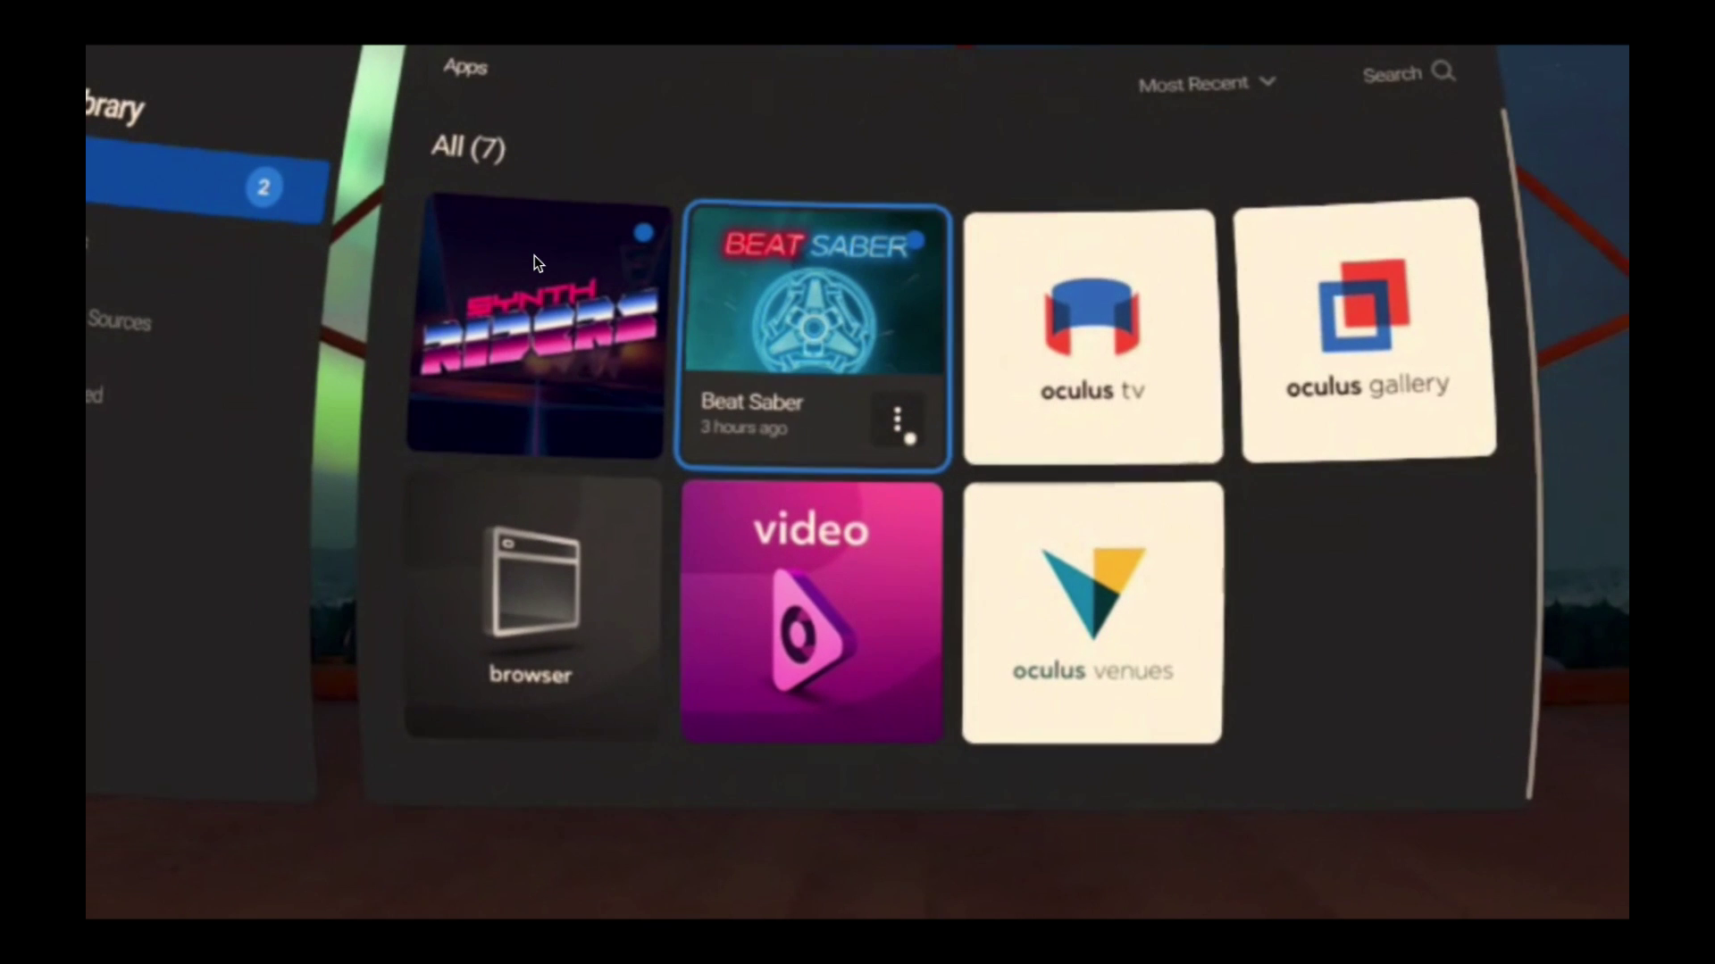
Step: Open Beat Saber's ⋮ options in the Library and switch its Storage permission on
left_click(891, 433)
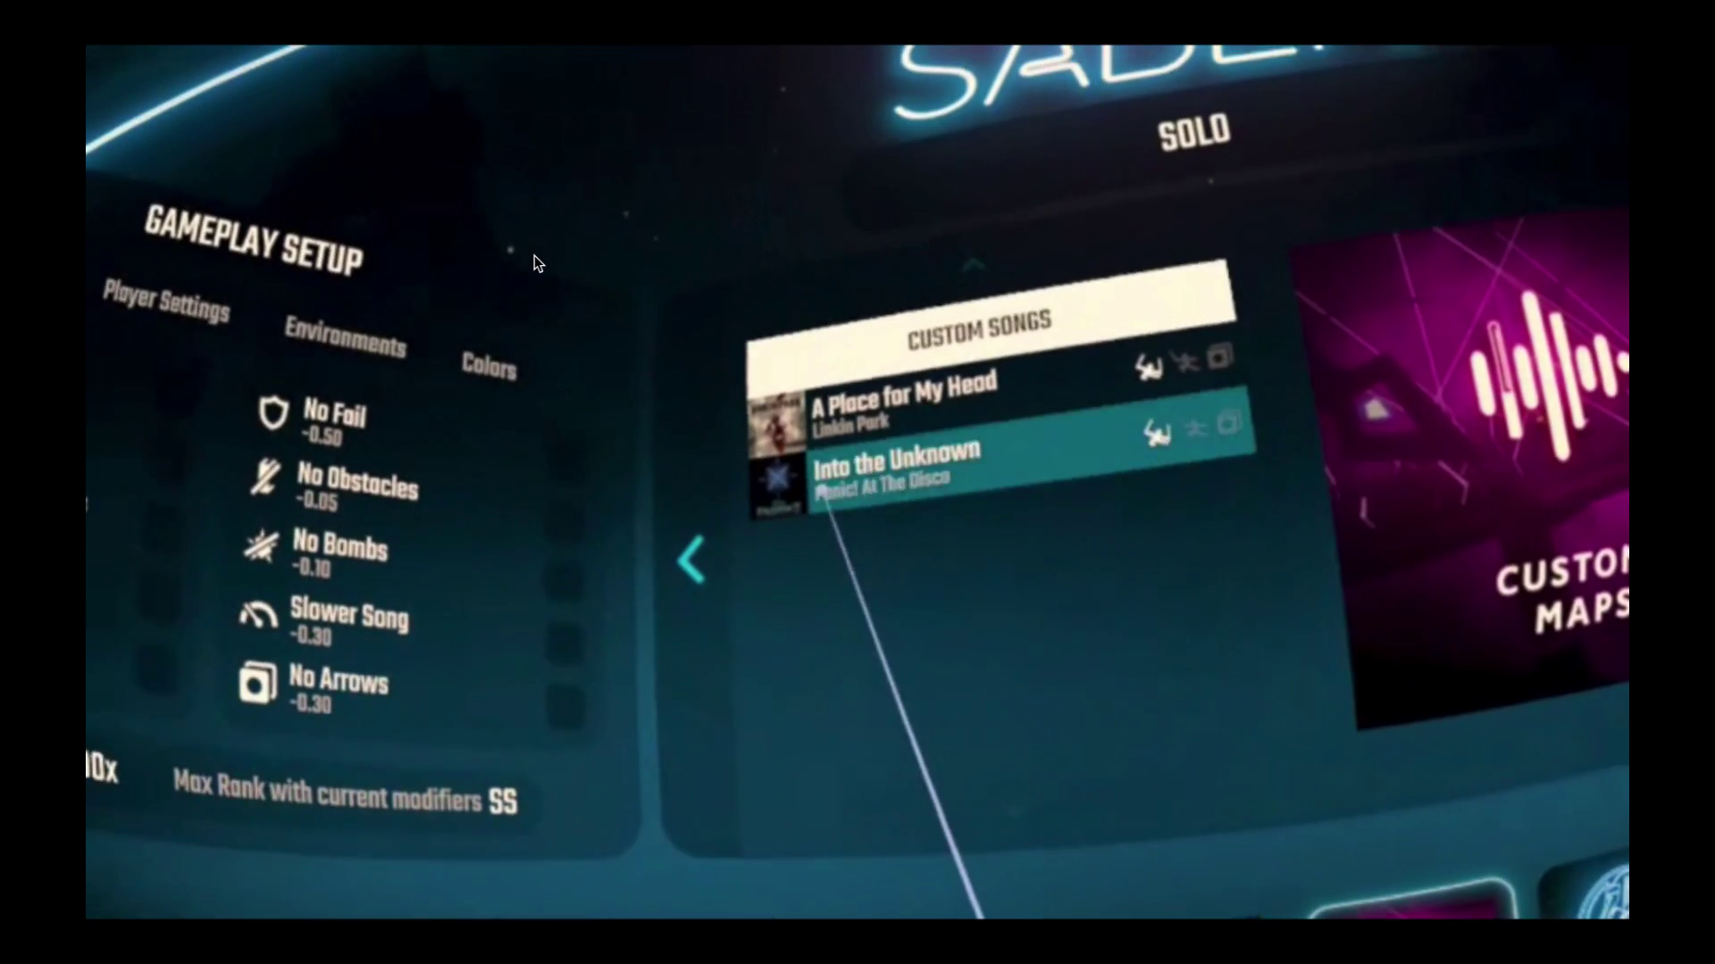
Step: Select the custom map Into the Unknown (3:06, Expert) under Solo > Custom Maps
left_click(822, 493)
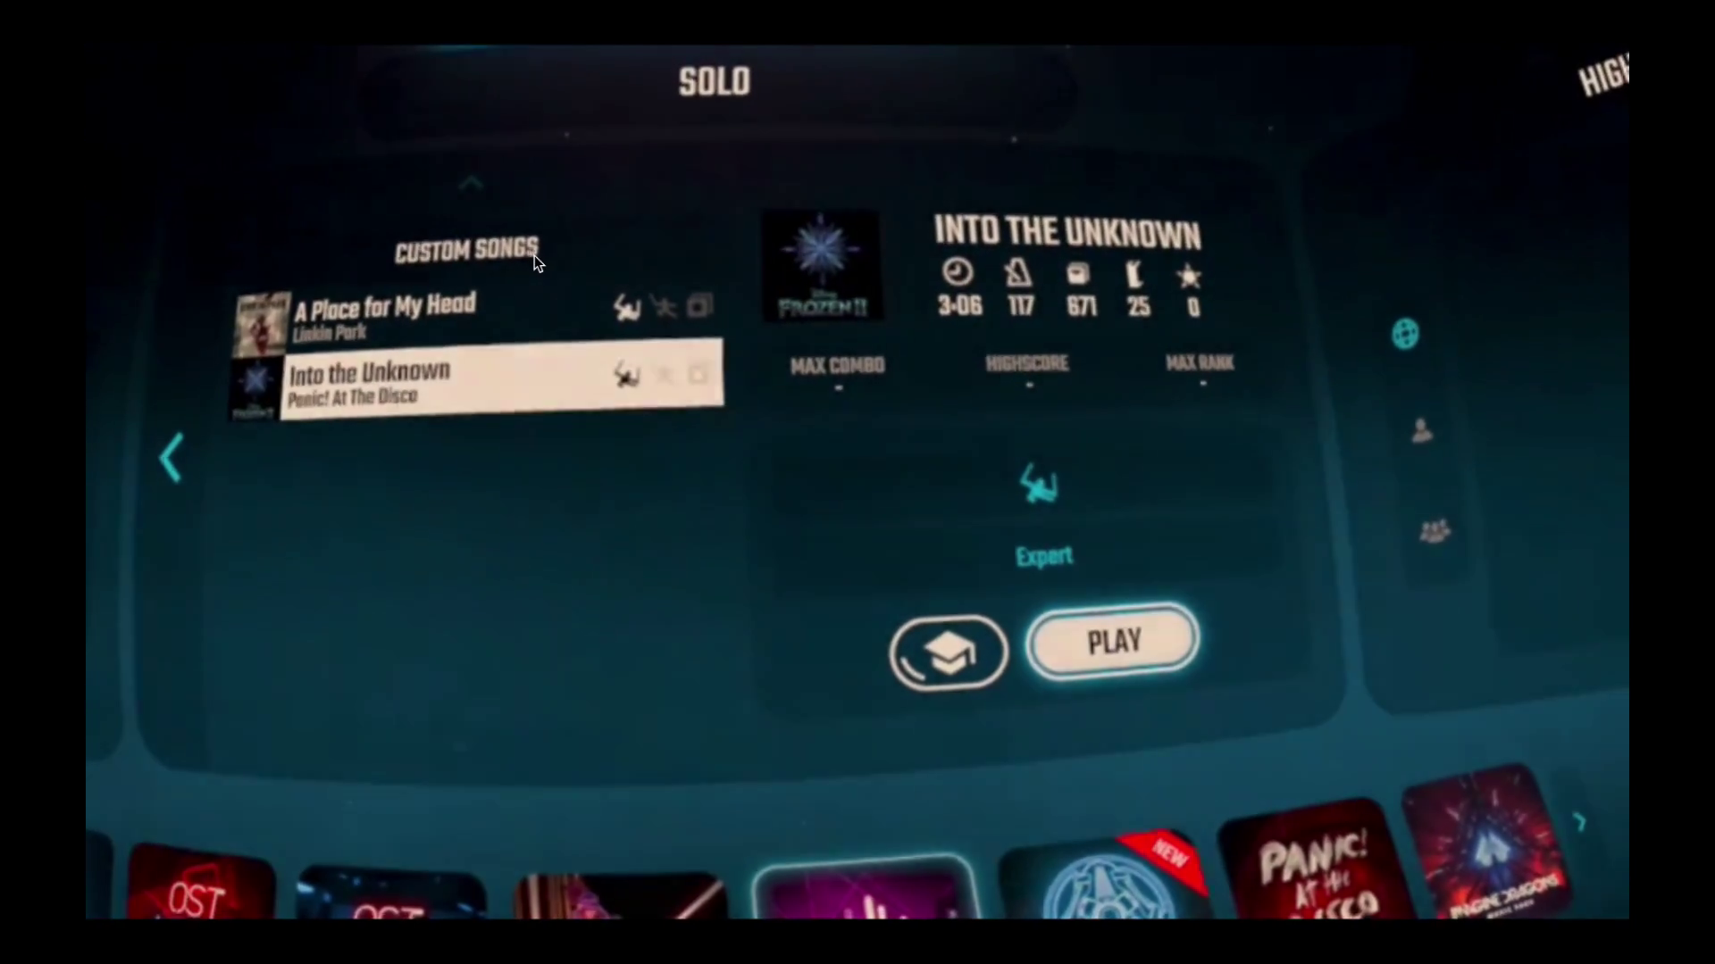